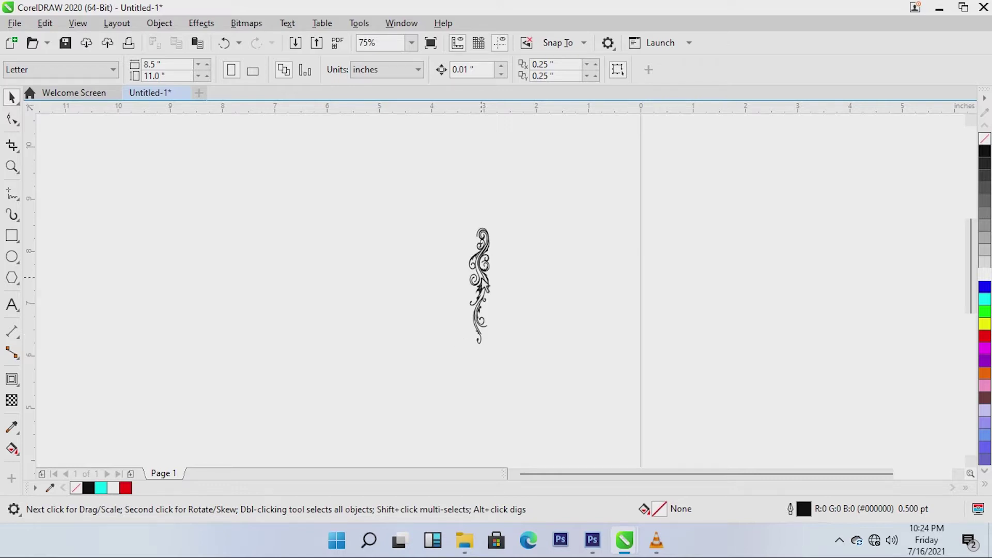
Step: Move the floral ornament group to about X -2.73, Y 7.32 inches on the empty canvas
{"action": "left_click", "coordinate": [485, 285]}
{"action": "left_click_drag", "start_coordinate": [484, 284], "coordinate": [523, 284]}
{"action": "scroll", "coordinate": [523, 285], "scroll_direction": "up", "scroll_amount": 2}
{"action": "scroll", "coordinate": [523, 287], "scroll_direction": "up", "scroll_amount": 2}
{"action": "scroll", "coordinate": [523, 287], "scroll_direction": "down", "scroll_amount": 2}
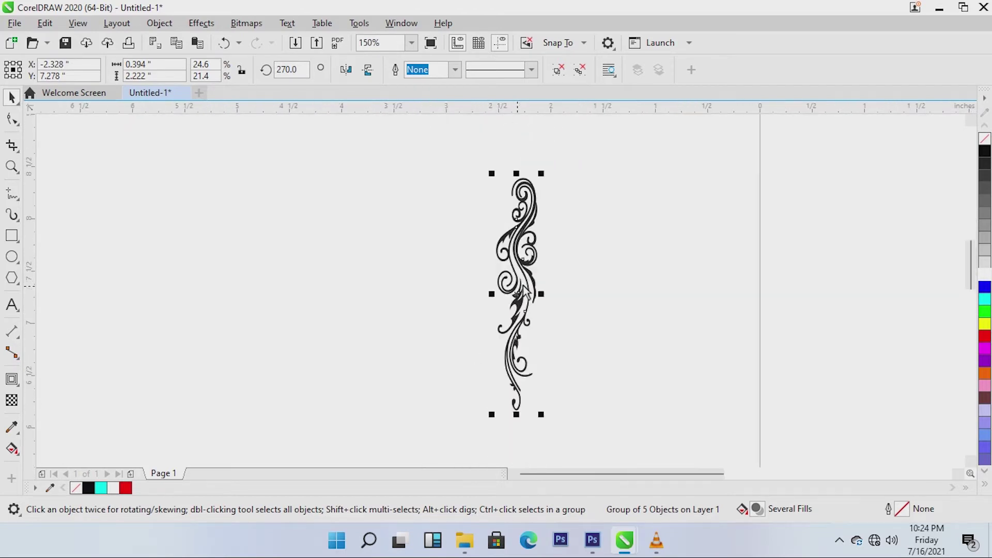
{"action": "left_click_drag", "start_coordinate": [527, 242], "coordinate": [477, 244]}
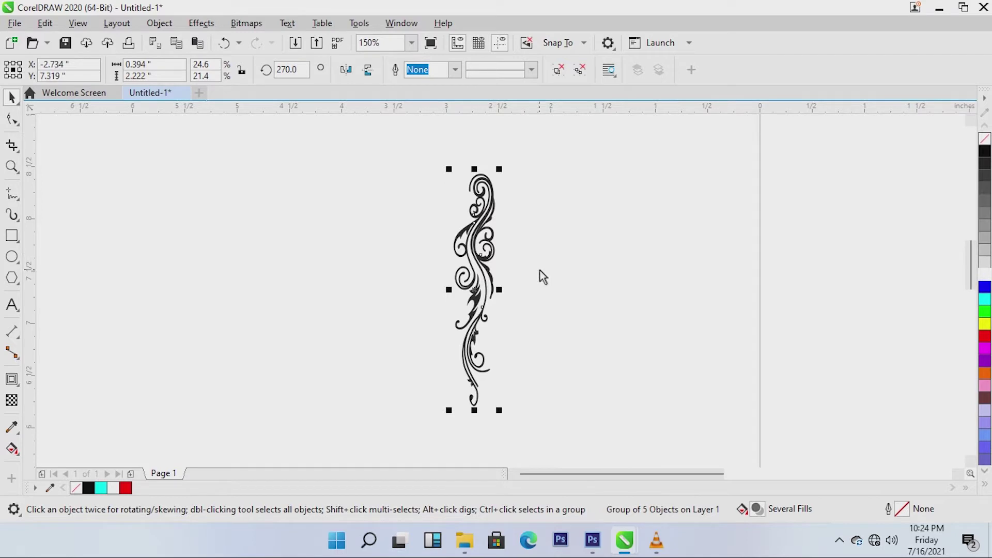
{"action": "scroll", "coordinate": [607, 294], "scroll_direction": "down", "scroll_amount": 2}
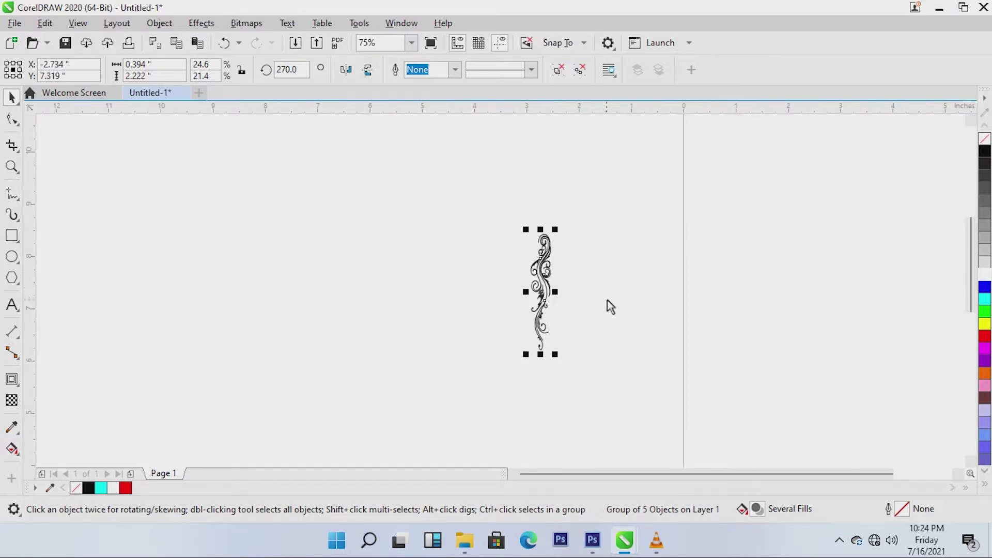
{"action": "scroll", "coordinate": [567, 294], "scroll_direction": "up", "scroll_amount": 2}
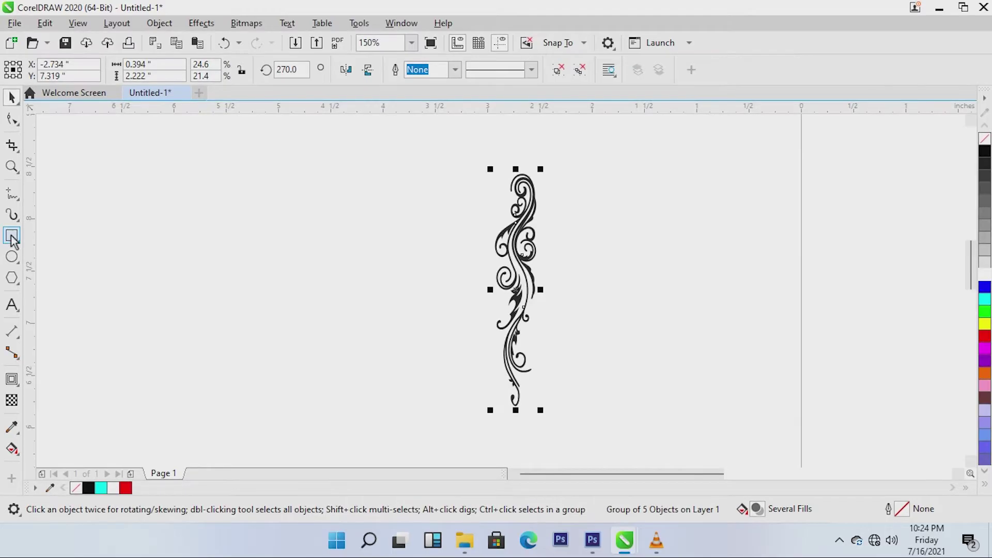
Step: Draw a rectangle about 1.51 by 2.01 inches beside the ornament and shorten its height to about 1.79 inches
{"action": "left_click", "coordinate": [12, 236]}
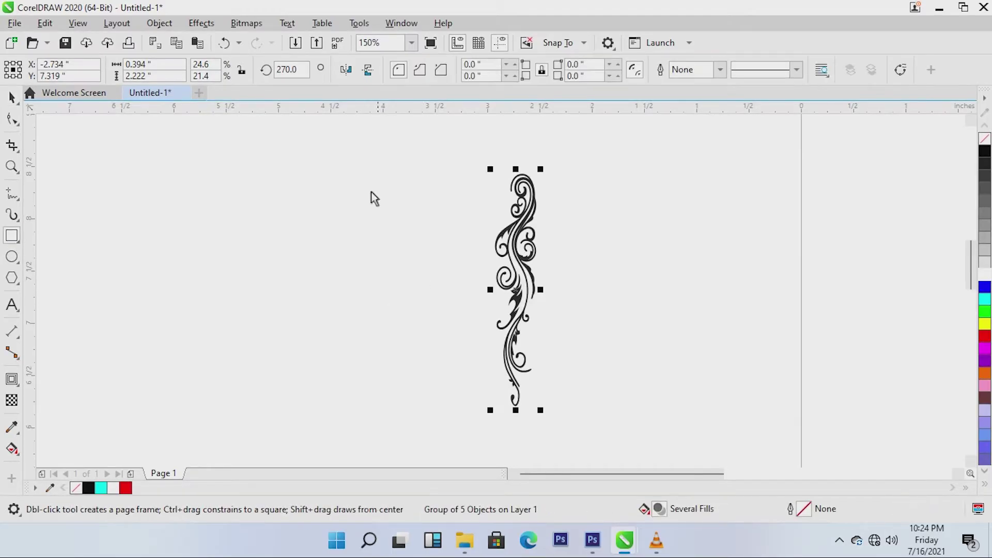
{"action": "mouse_move", "coordinate": [262, 191]}
{"action": "left_mouse_down"}
{"action": "mouse_move", "coordinate": [408, 353]}
{"action": "mouse_move", "coordinate": [419, 402]}
{"action": "left_mouse_up"}
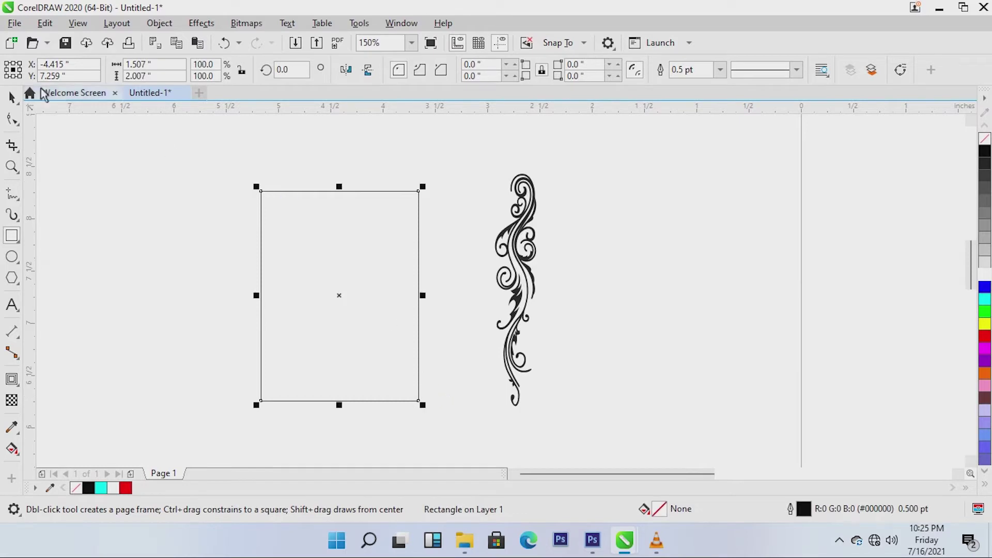
{"action": "left_click", "coordinate": [12, 97]}
{"action": "left_click_drag", "start_coordinate": [339, 405], "coordinate": [339, 383]}
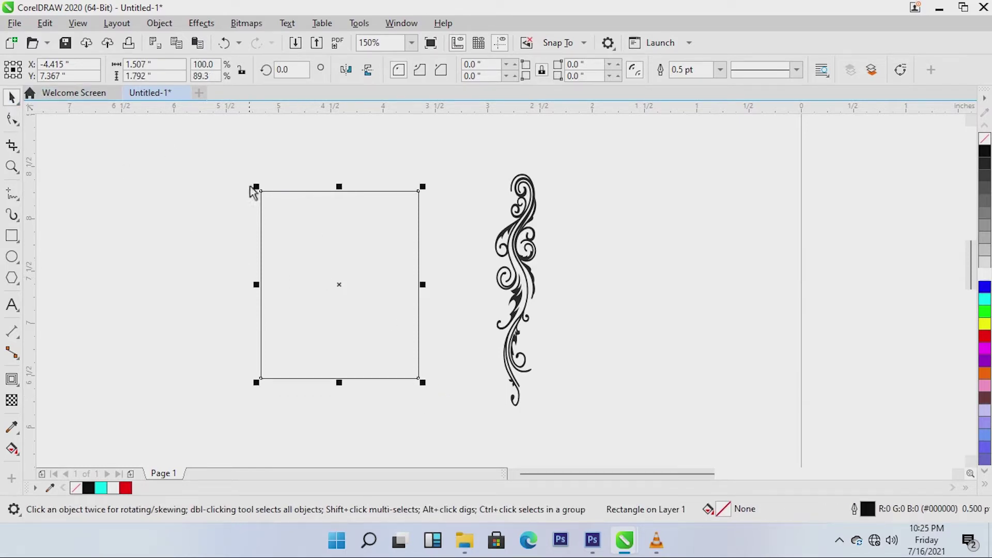
Step: Make a smaller copy of the rectangle, about 0.99 by 1.18 inches, inside the original and centre it horizontally on it
{"action": "left_click_drag", "start_coordinate": [256, 187], "coordinate": [376, 364]}
{"action": "left_click_drag", "start_coordinate": [359, 318], "coordinate": [389, 336]}
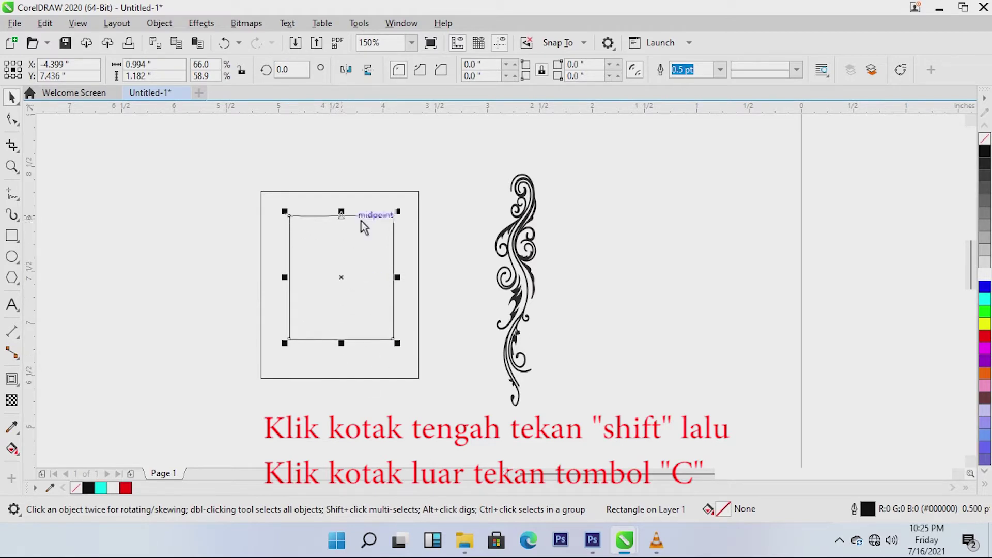
{"action": "left_click", "coordinate": [379, 379], "text": "shift"}
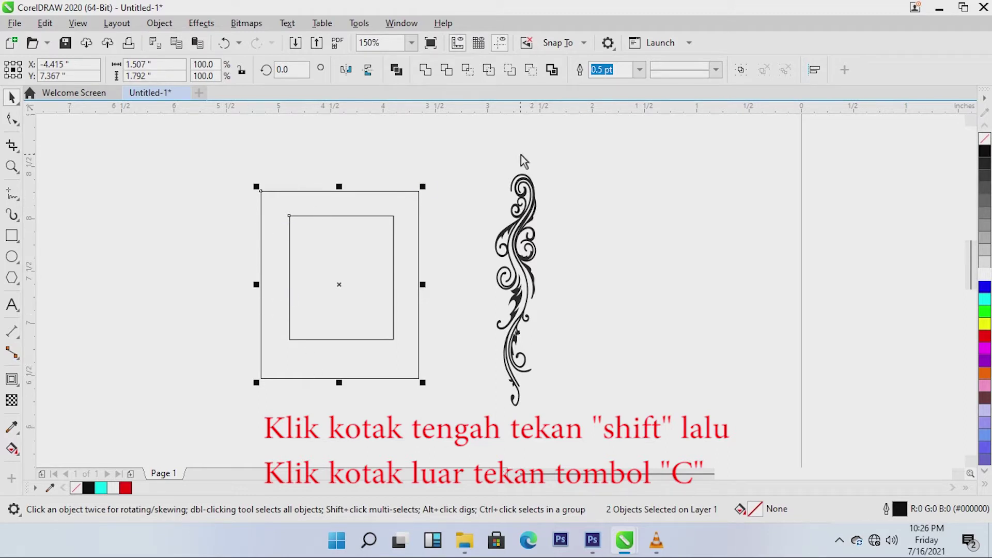
Step: Fill the inner rectangle with light gray (#B3B3B3) and the outer rectangle with dark gray (#666666)
{"action": "left_click", "coordinate": [985, 287]}
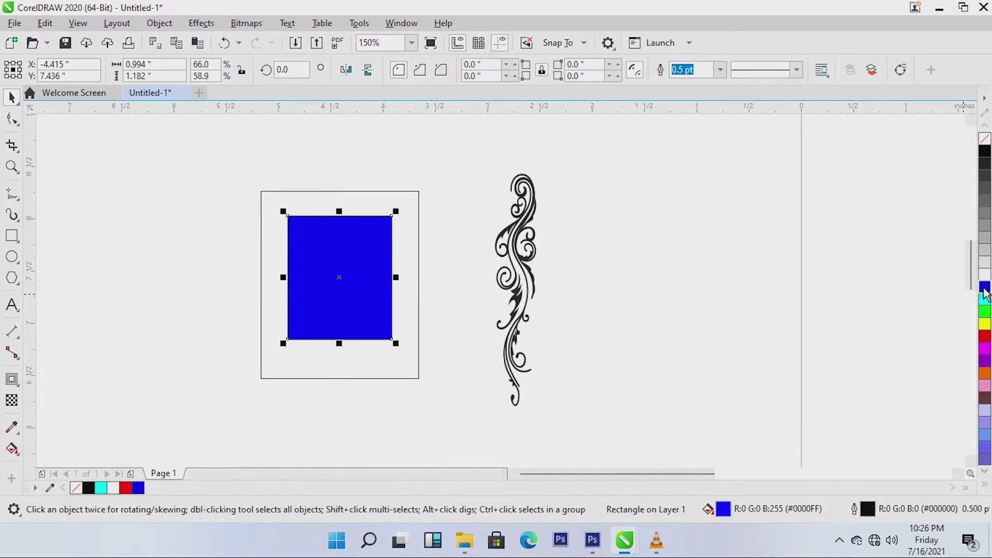
{"action": "left_click", "coordinate": [983, 250]}
{"action": "mouse_move", "coordinate": [985, 213]}
{"action": "left_mouse_down"}
{"action": "mouse_move", "coordinate": [842, 268]}
{"action": "mouse_move", "coordinate": [406, 258]}
{"action": "left_mouse_up"}
{"action": "left_click", "coordinate": [439, 371]}
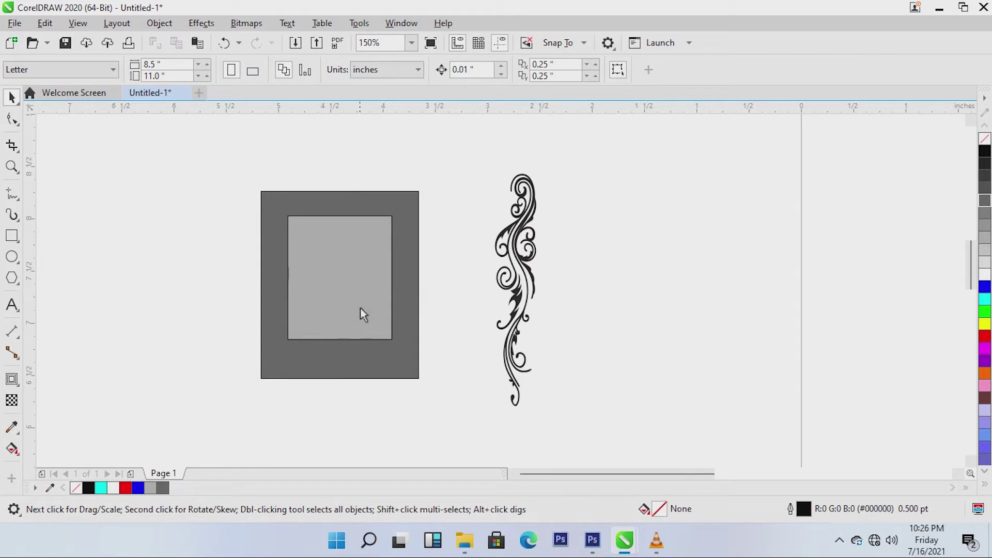
Step: Cut the inner rectangle out of the outer one with Back Minus Front and fill the frame with white
{"action": "left_click", "coordinate": [339, 303]}
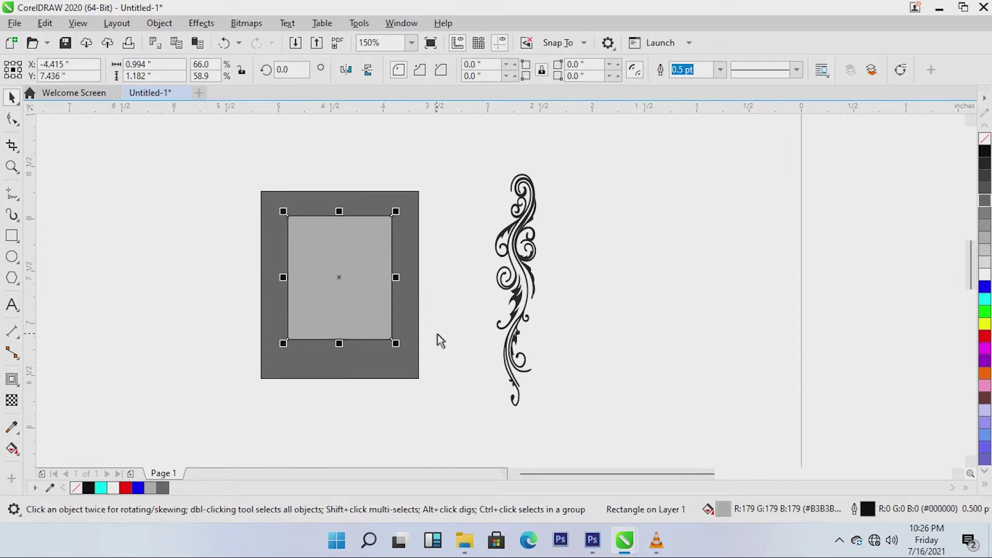
{"action": "left_click", "coordinate": [412, 376], "text": "shift"}
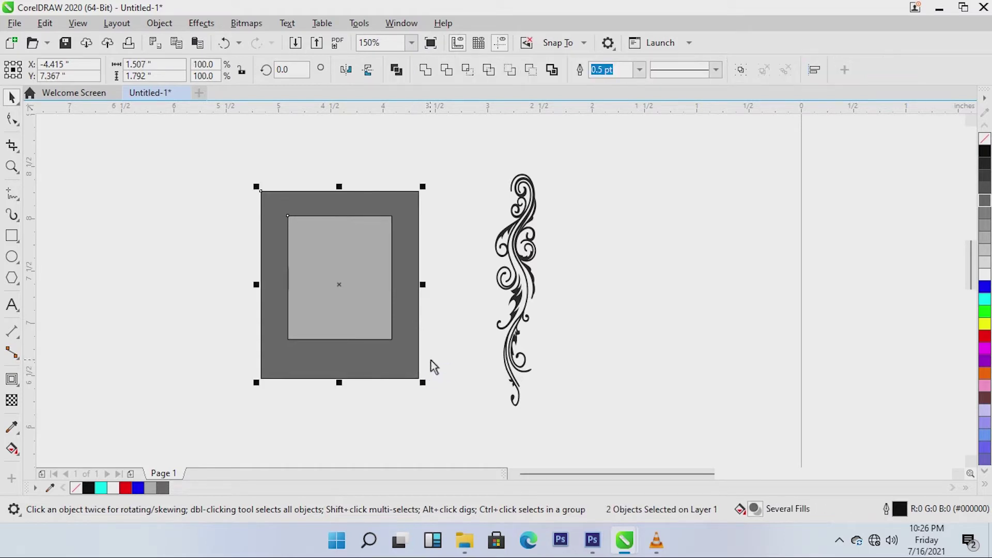
{"action": "left_click", "coordinate": [532, 74]}
{"action": "left_click", "coordinate": [301, 337]}
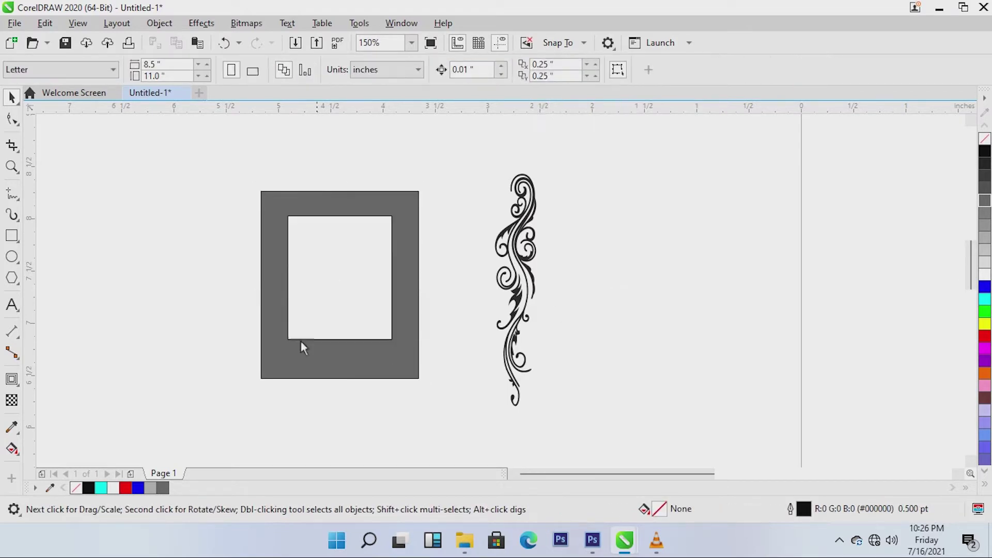
{"action": "left_click", "coordinate": [276, 349]}
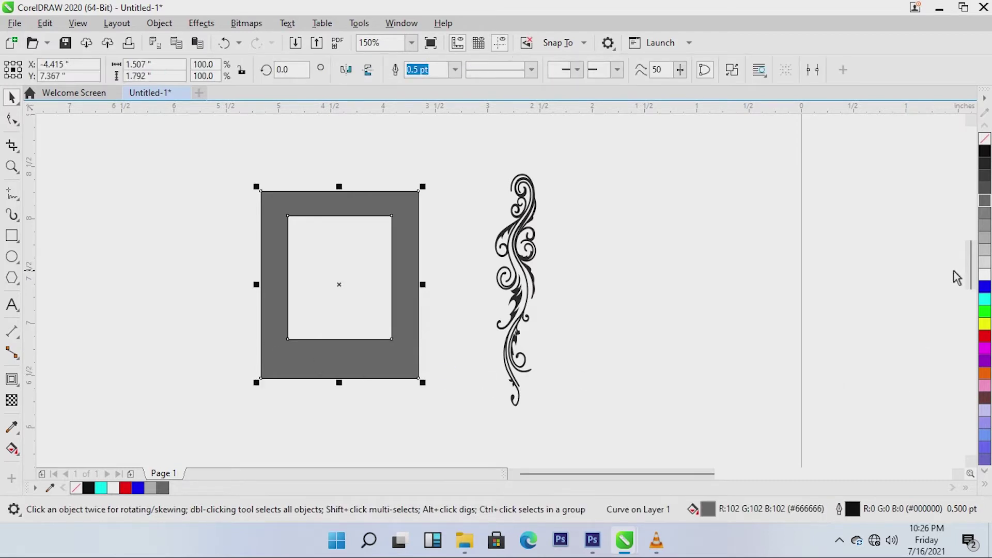
{"action": "left_click", "coordinate": [985, 276]}
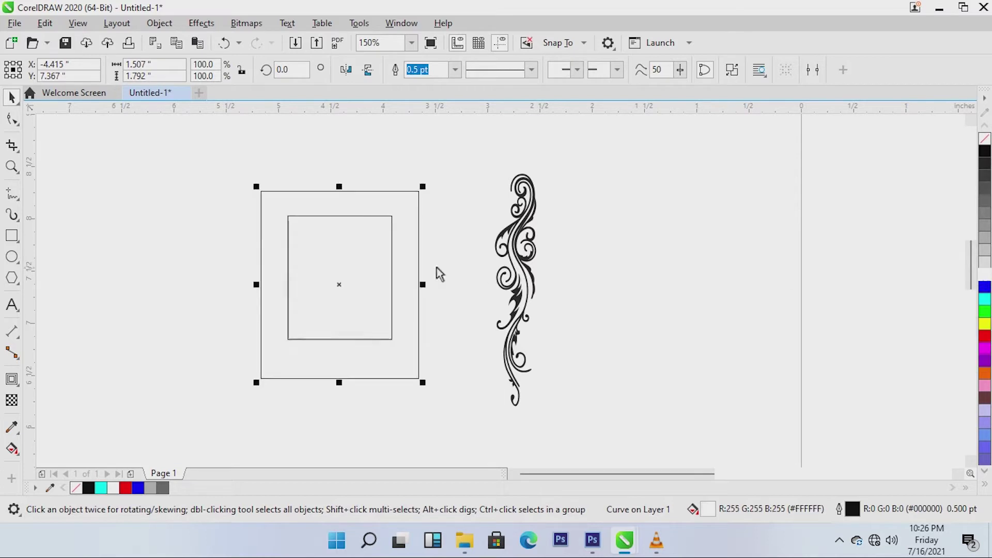
Step: Bring the floral ornament to the front, scaled to about 0.246 by 1.389 inches, on the frame's right border
{"action": "left_click", "coordinate": [533, 286]}
{"action": "left_click_drag", "start_coordinate": [531, 306], "coordinate": [422, 259]}
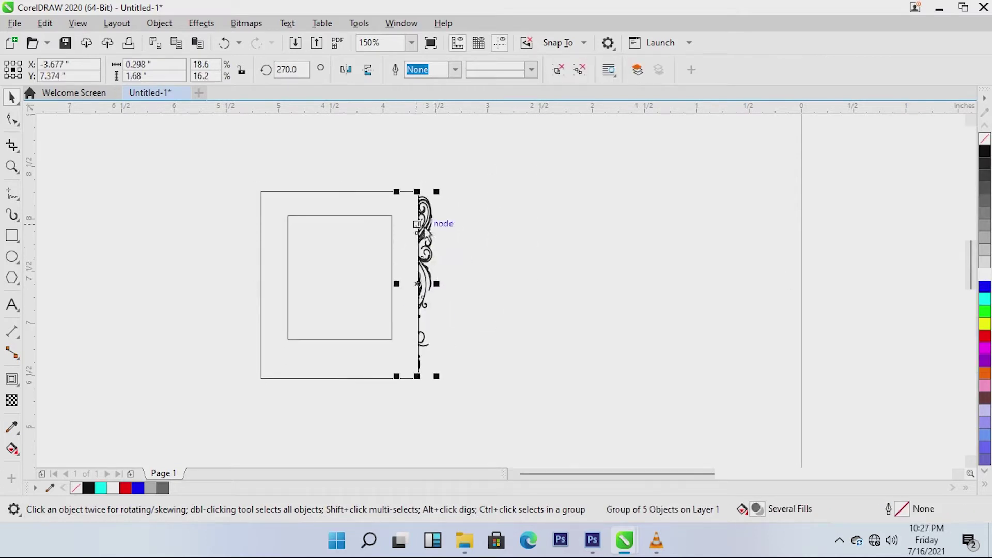
{"action": "left_click_drag", "start_coordinate": [430, 228], "coordinate": [435, 231]}
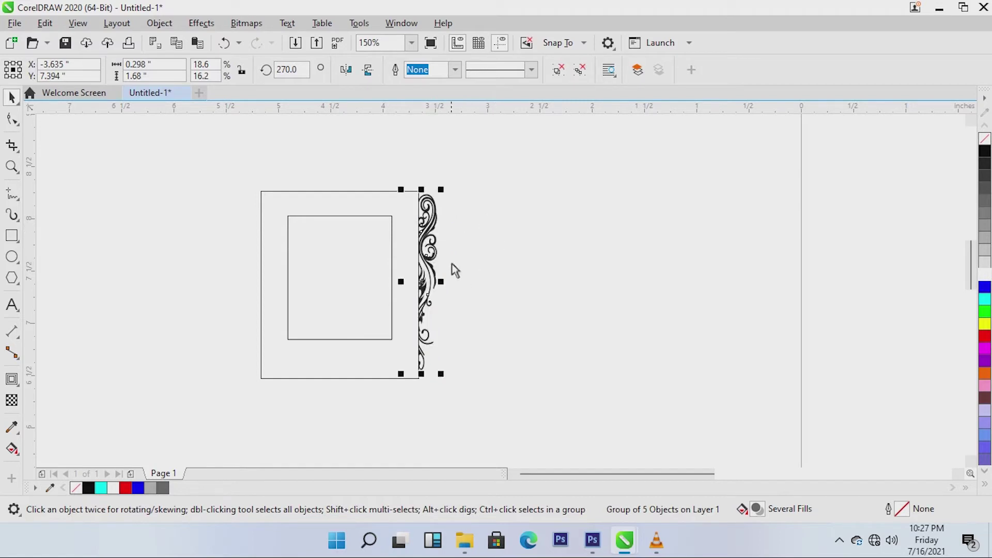
{"action": "left_click", "coordinate": [635, 75]}
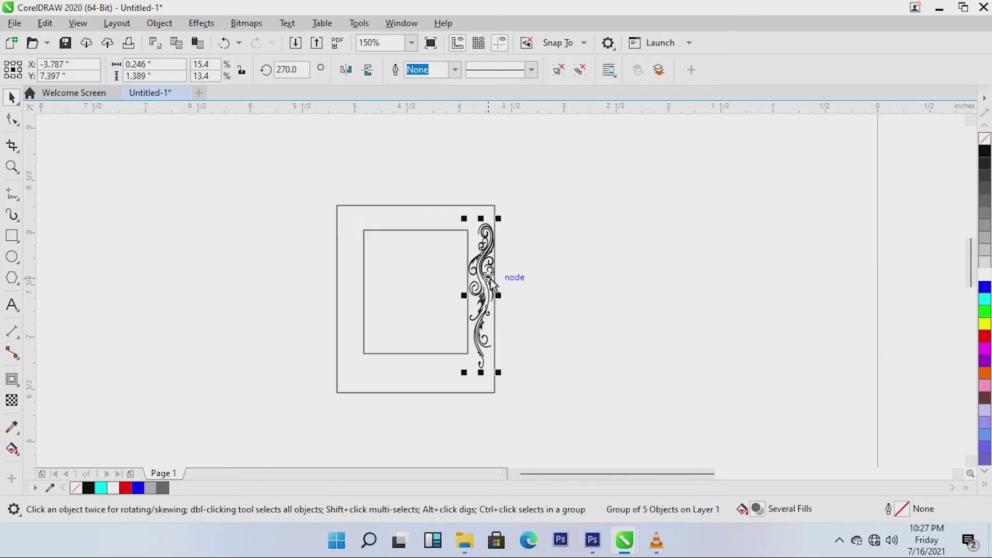
Step: Duplicate the ornament onto the frame's left border, mirror the copy horizontally and align the tops of both ornaments
{"action": "left_click_drag", "start_coordinate": [492, 283], "coordinate": [357, 286]}
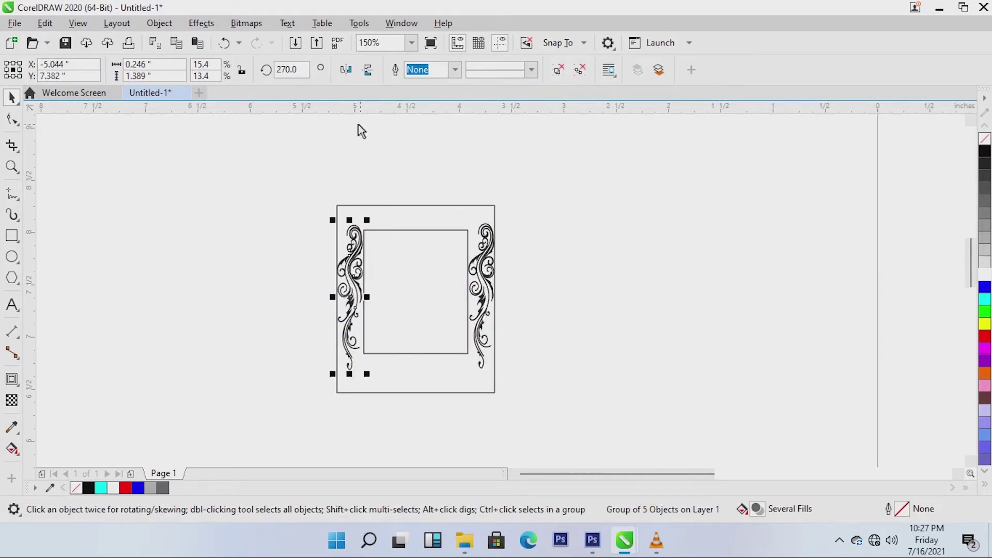
{"action": "left_click", "coordinate": [345, 72]}
{"action": "left_click_drag", "start_coordinate": [351, 269], "coordinate": [352, 269]}
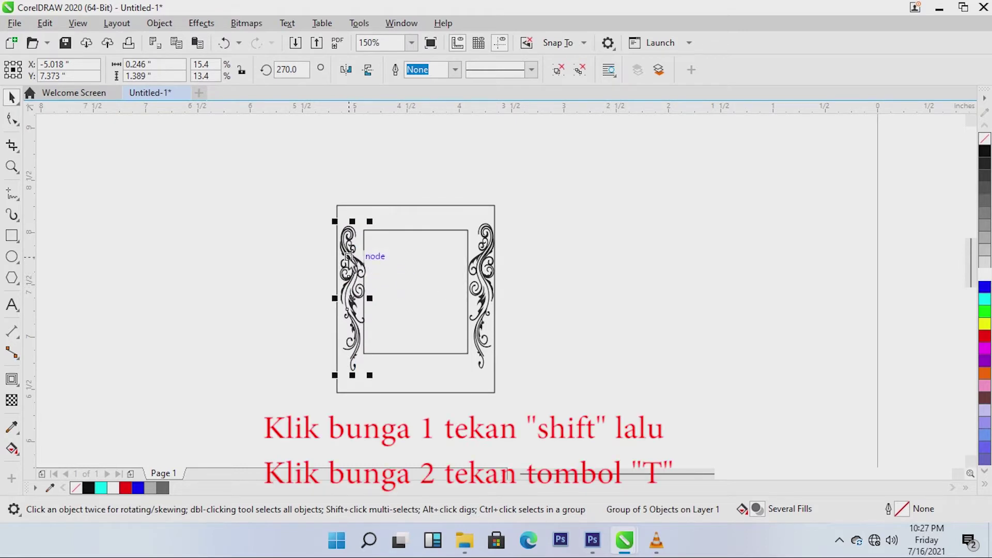
{"action": "left_click", "coordinate": [479, 271], "text": "shift"}
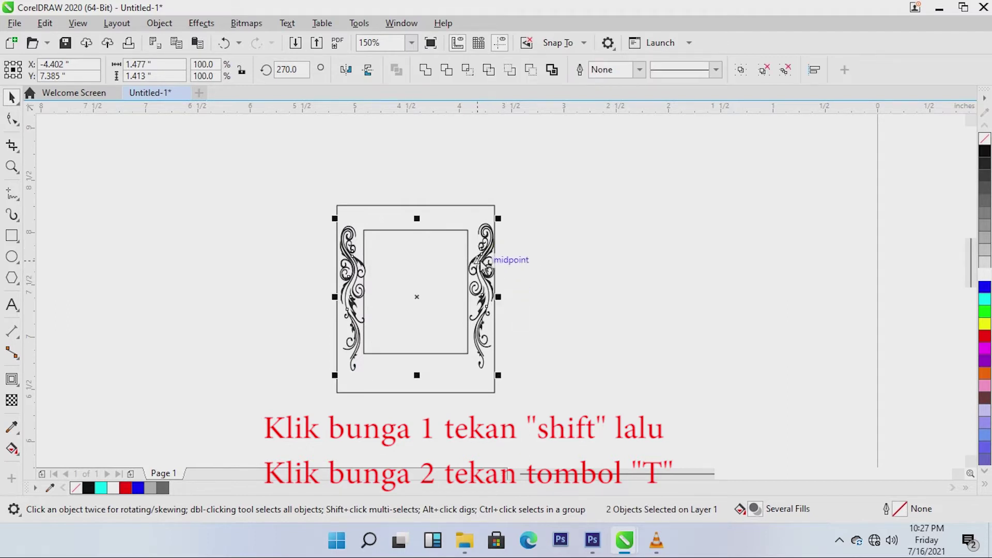
{"action": "key", "text": "t"}
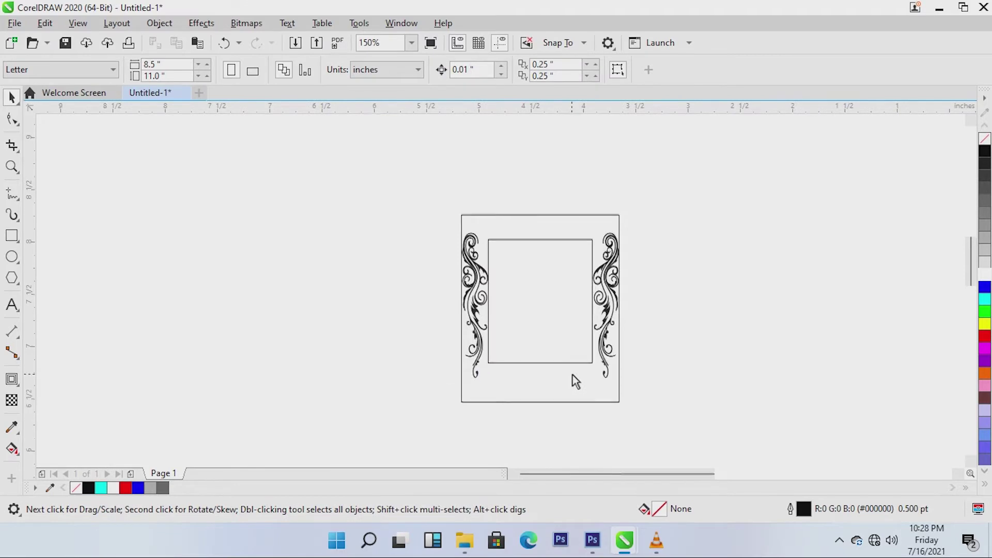
Step: Add the artistic text "I love you" beside the frame
{"action": "scroll", "coordinate": [572, 374], "scroll_direction": "up", "scroll_amount": 2}
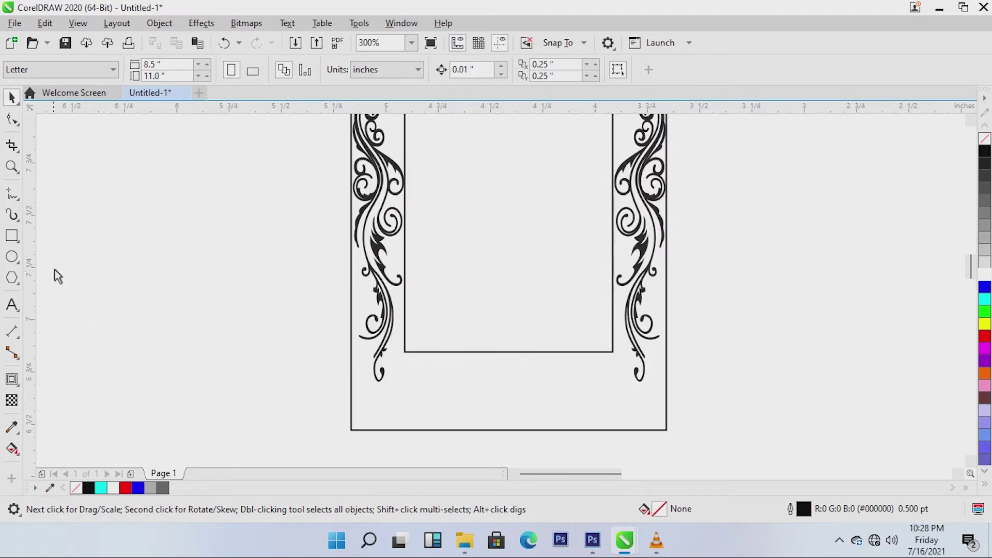
{"action": "left_click", "coordinate": [12, 305]}
{"action": "left_click", "coordinate": [97, 263]}
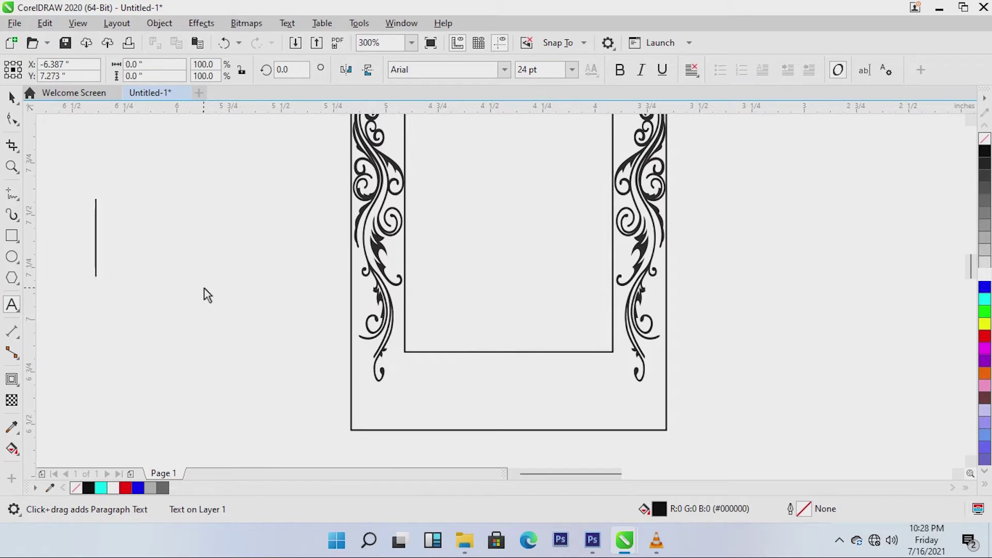
{"action": "type", "text": "i love you"}
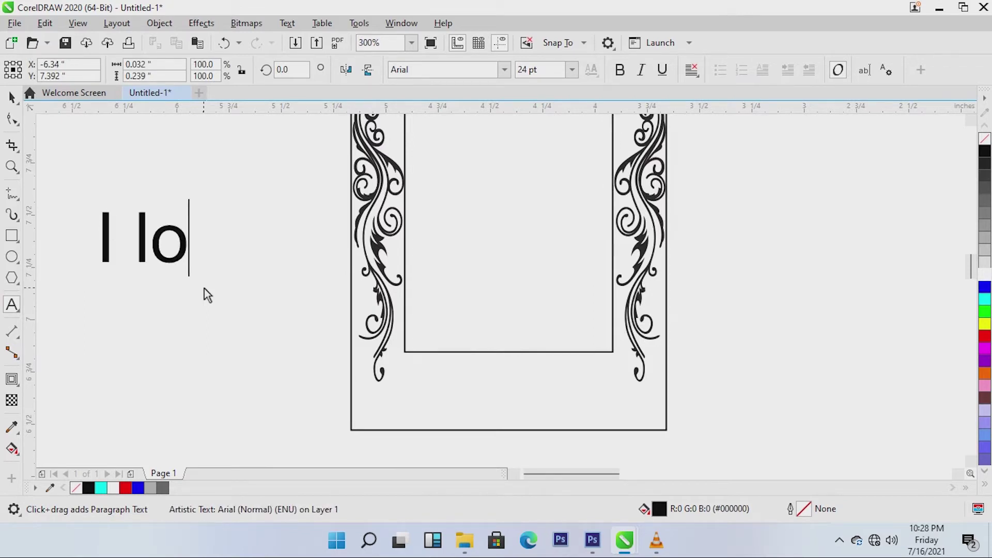
Step: Set the "I love you" text in the News701 BT font and fill it with red
{"action": "key", "text": "ctrl+a"}
{"action": "left_click", "coordinate": [504, 69]}
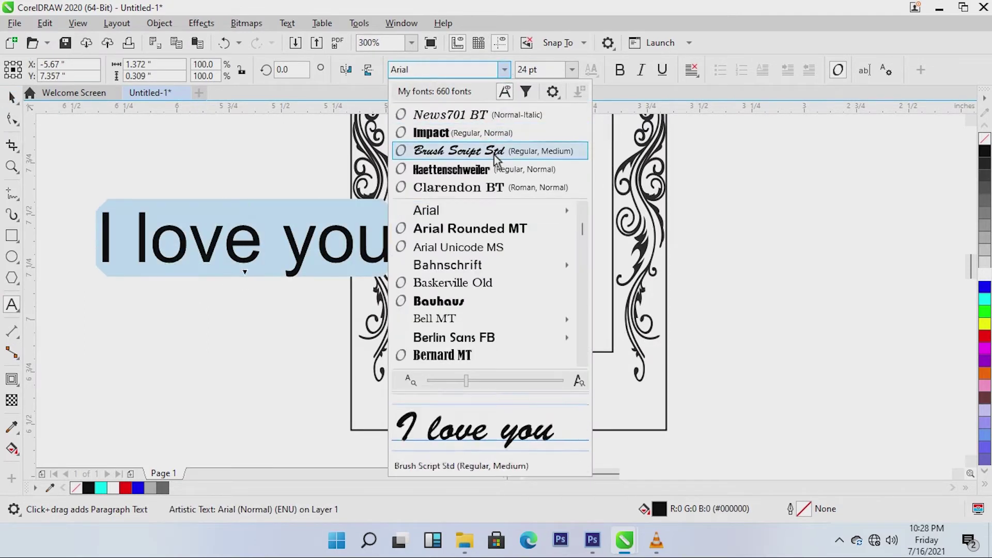
{"action": "left_click", "coordinate": [445, 111]}
{"action": "key", "text": "ctrl+space"}
{"action": "left_click", "coordinate": [985, 337]}
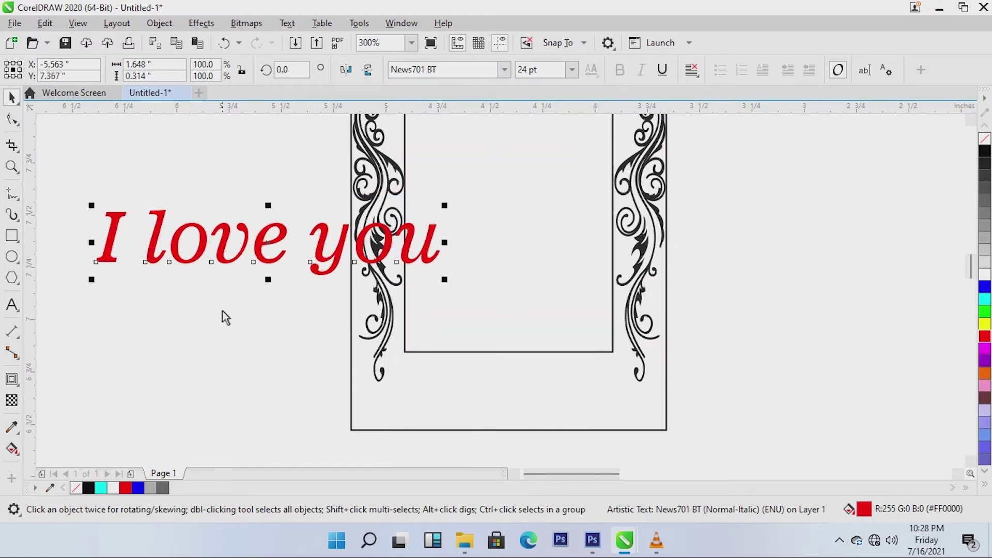
Step: Add a one-step outside contour of about 0.016 inch to the text, with a red outline and dark red fill
{"action": "left_click", "coordinate": [12, 378]}
{"action": "left_click", "coordinate": [57, 395]}
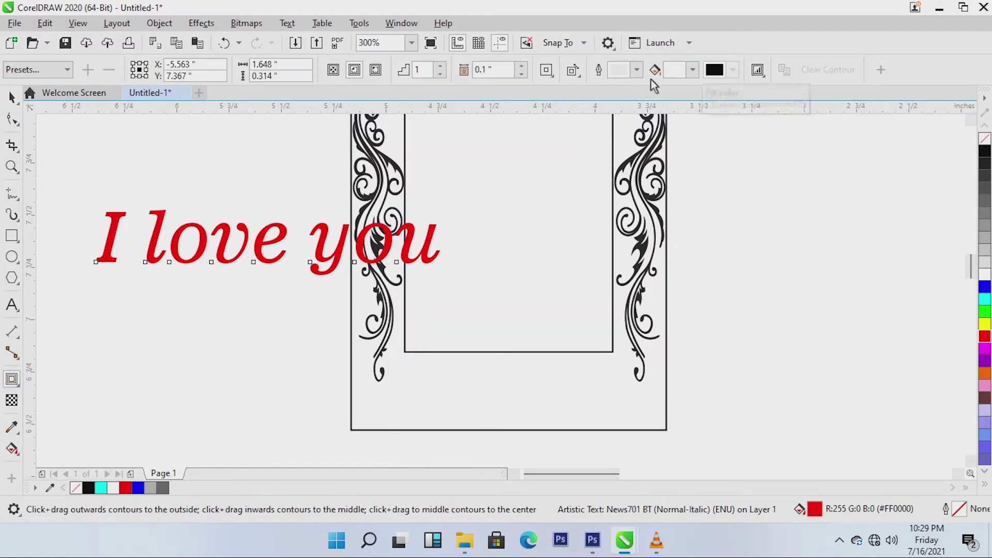
{"action": "left_click", "coordinate": [637, 70]}
{"action": "left_click", "coordinate": [717, 143]}
{"action": "left_click", "coordinate": [532, 303]}
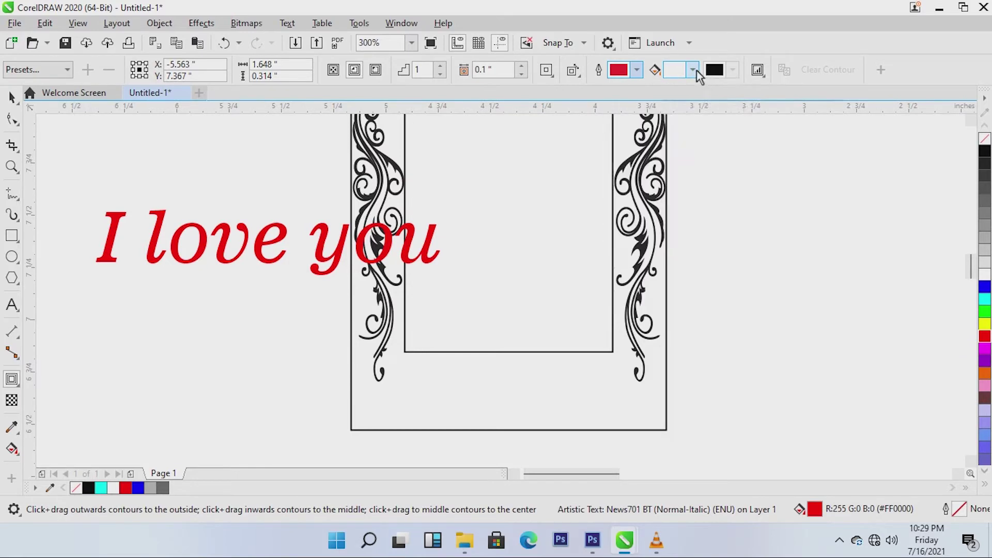
{"action": "left_click", "coordinate": [692, 69]}
{"action": "key", "text": "Return"}
{"action": "left_click", "coordinate": [641, 189]}
{"action": "left_click_drag", "start_coordinate": [244, 261], "coordinate": [249, 285]}
Step: Change the text contour's outline colour to dark maroon and its fill colour to black
{"action": "left_click", "coordinate": [636, 70]}
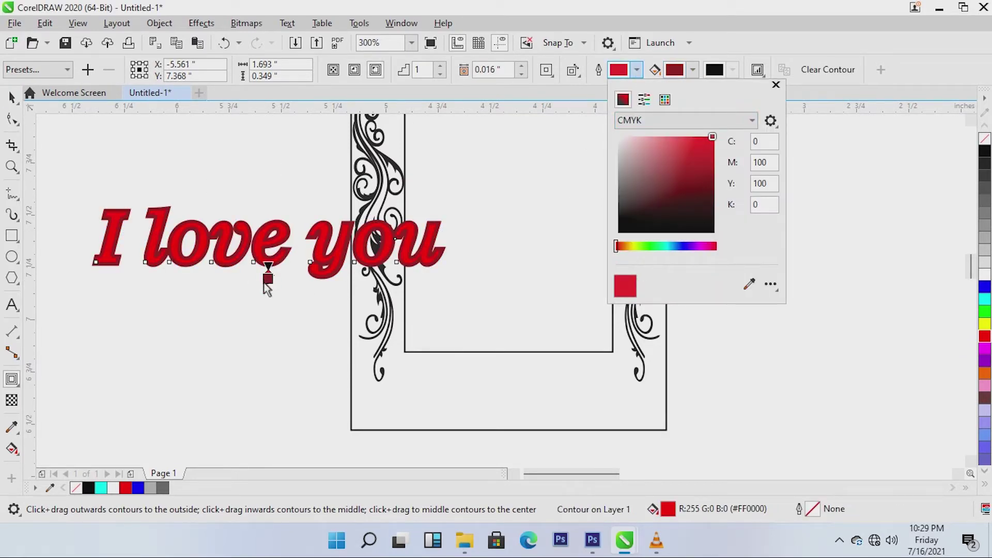
{"action": "left_click", "coordinate": [668, 184]}
{"action": "left_click", "coordinate": [776, 84]}
{"action": "key", "text": "space"}
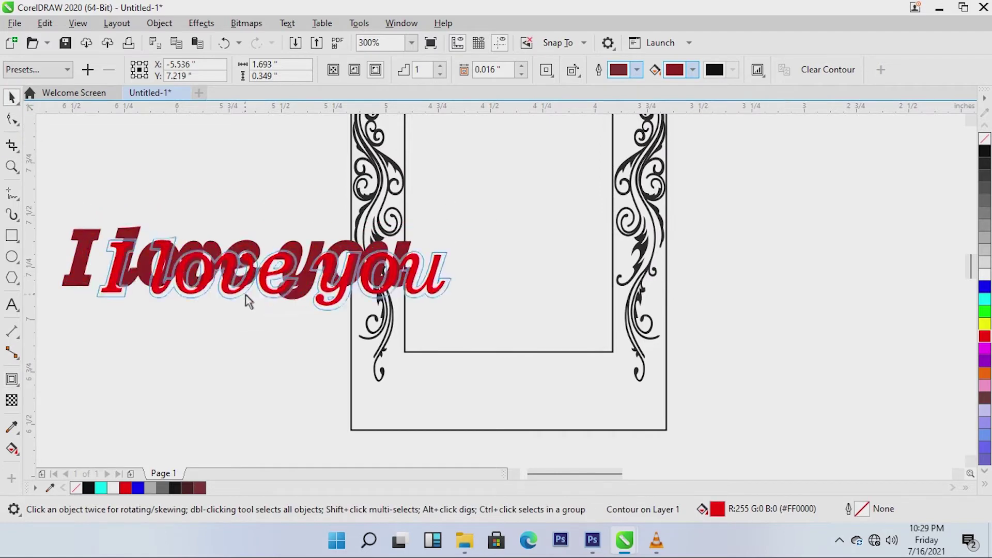
{"action": "left_click_drag", "start_coordinate": [232, 316], "coordinate": [234, 318]}
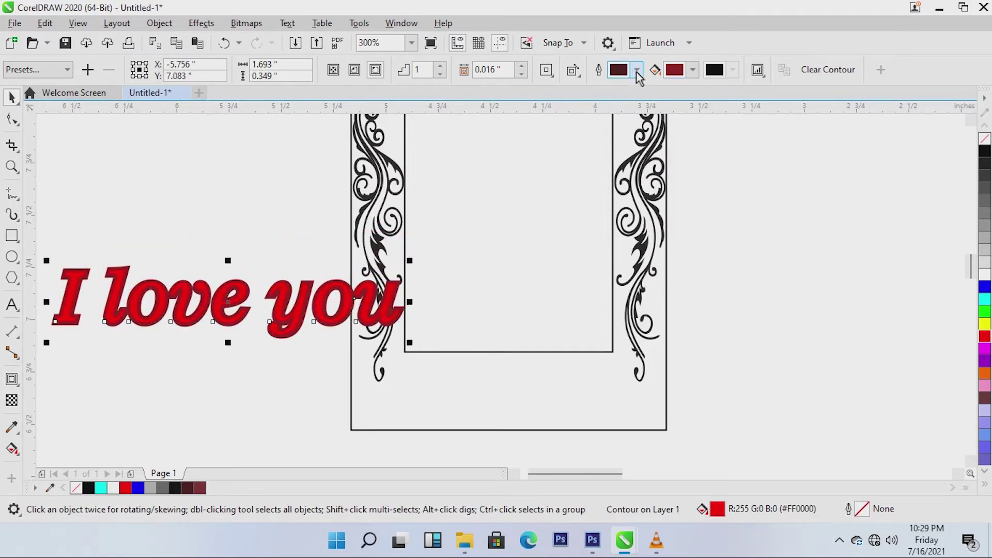
{"action": "left_click", "coordinate": [692, 70]}
{"action": "left_click_drag", "start_coordinate": [714, 187], "coordinate": [707, 234]}
Step: Scale the contoured text to about 0.97 by 0.21 inches and place it centred in the frame's bottom border
{"action": "left_click_drag", "start_coordinate": [228, 300], "coordinate": [491, 387]}
{"action": "left_click_drag", "start_coordinate": [312, 352], "coordinate": [445, 389]}
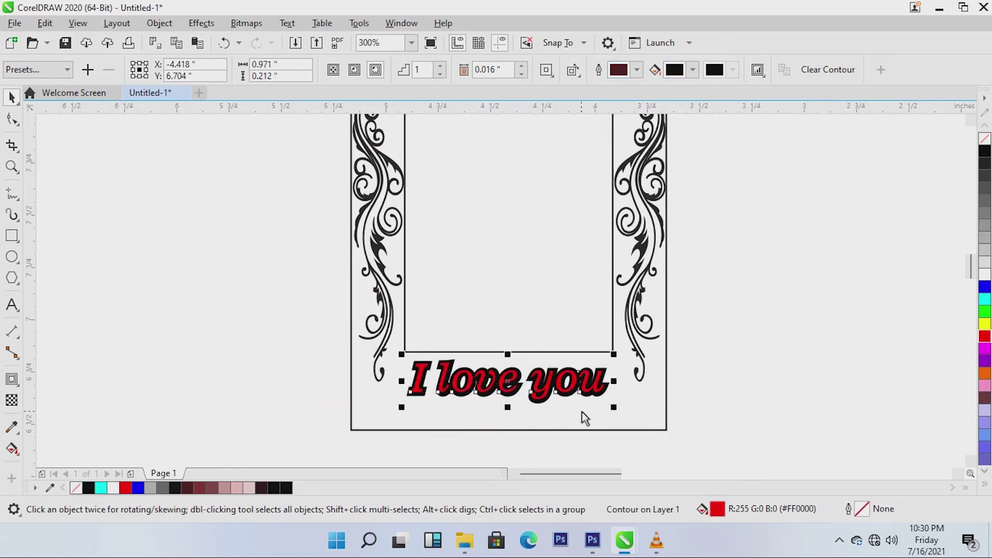
{"action": "mouse_move", "coordinate": [535, 394]}
{"action": "left_mouse_down"}
{"action": "mouse_move", "coordinate": [509, 397]}
{"action": "mouse_move", "coordinate": [553, 394]}
{"action": "mouse_move", "coordinate": [535, 400]}
{"action": "left_mouse_up"}
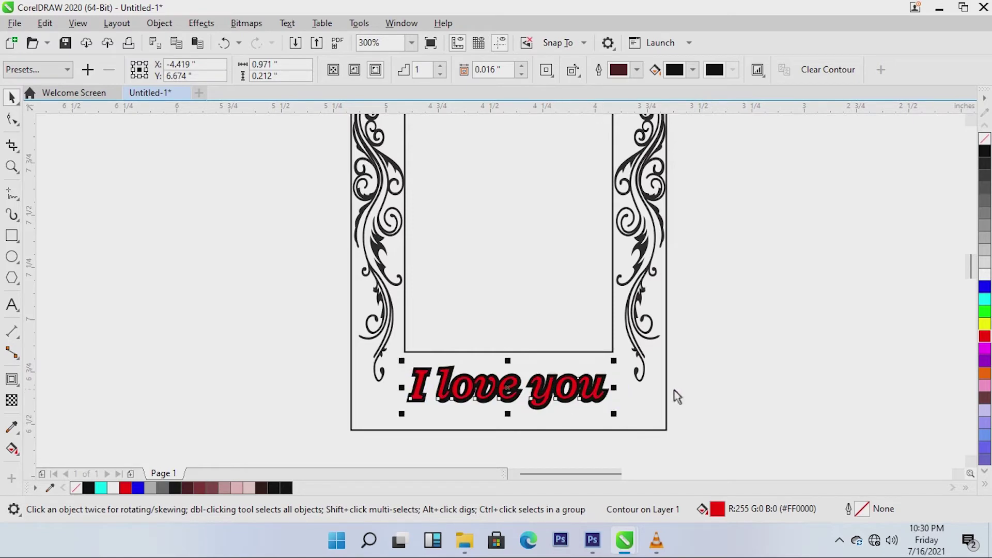
Step: Remove the outline of the frame shape by setting its outline width to None
{"action": "left_click", "coordinate": [631, 399]}
{"action": "scroll", "coordinate": [660, 282], "scroll_direction": "down", "scroll_amount": 2}
{"action": "scroll", "coordinate": [654, 266], "scroll_direction": "up", "scroll_amount": 2}
{"action": "scroll", "coordinate": [683, 297], "scroll_direction": "down", "scroll_amount": 2}
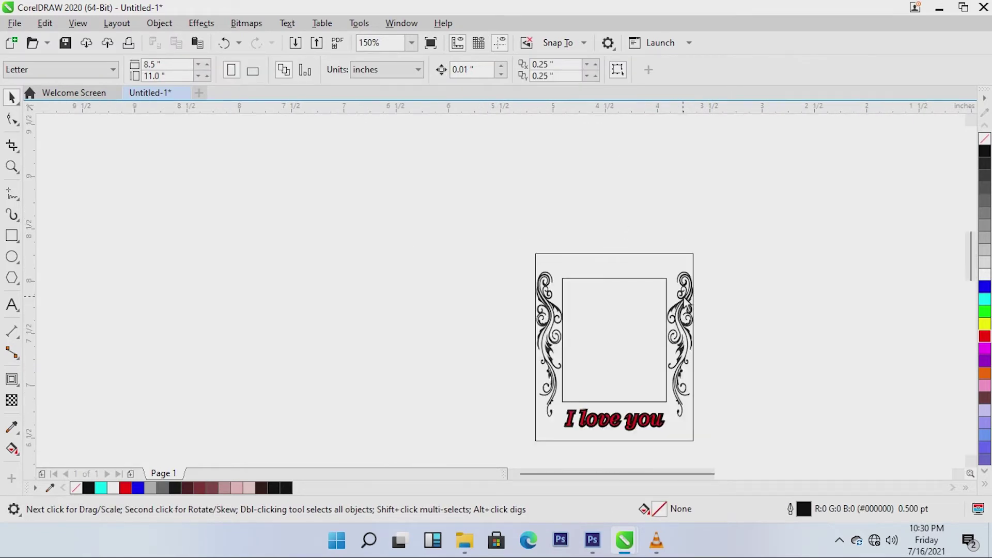
{"action": "scroll", "coordinate": [972, 271], "scroll_direction": "down", "scroll_amount": 3}
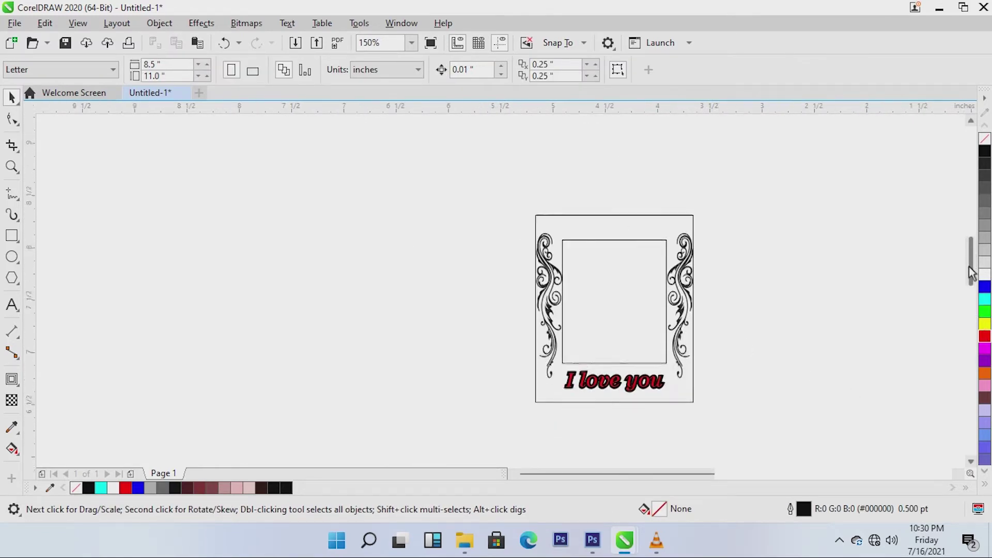
{"action": "left_click", "coordinate": [686, 350]}
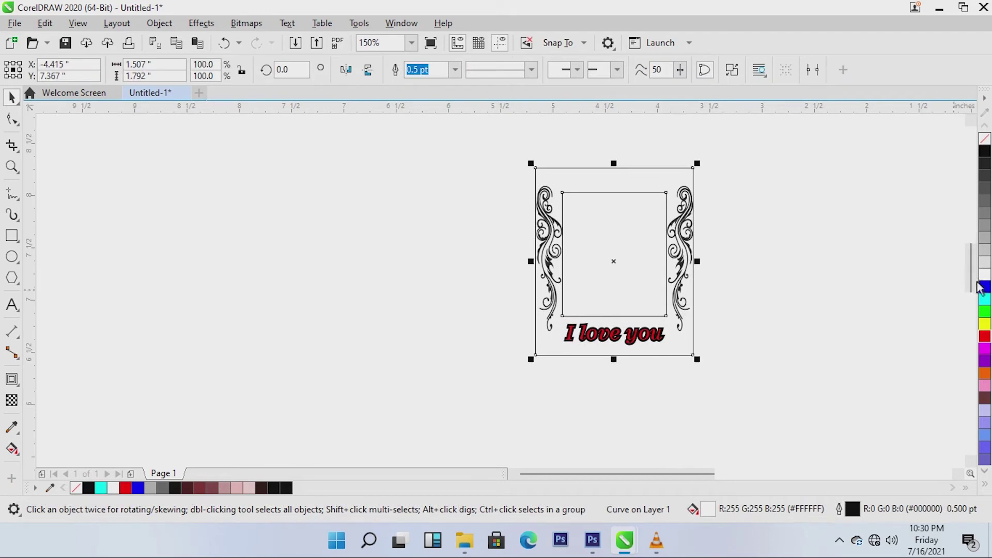
{"action": "left_click", "coordinate": [761, 245]}
{"action": "left_click", "coordinate": [656, 192]}
{"action": "left_click", "coordinate": [455, 70]}
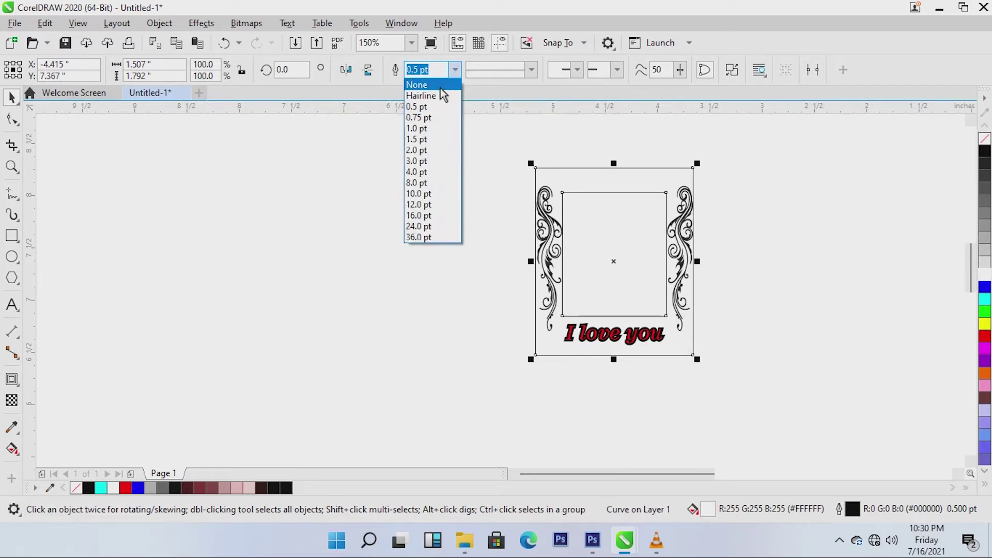
{"action": "left_click", "coordinate": [440, 88]}
Step: Export only the selected frame, ornaments and text as a transparent 24-bit PNG, replacing palaroidd.png in the Pictures folder
{"action": "left_click_drag", "start_coordinate": [475, 130], "coordinate": [799, 400]}
{"action": "key", "text": "ctrl+e"}
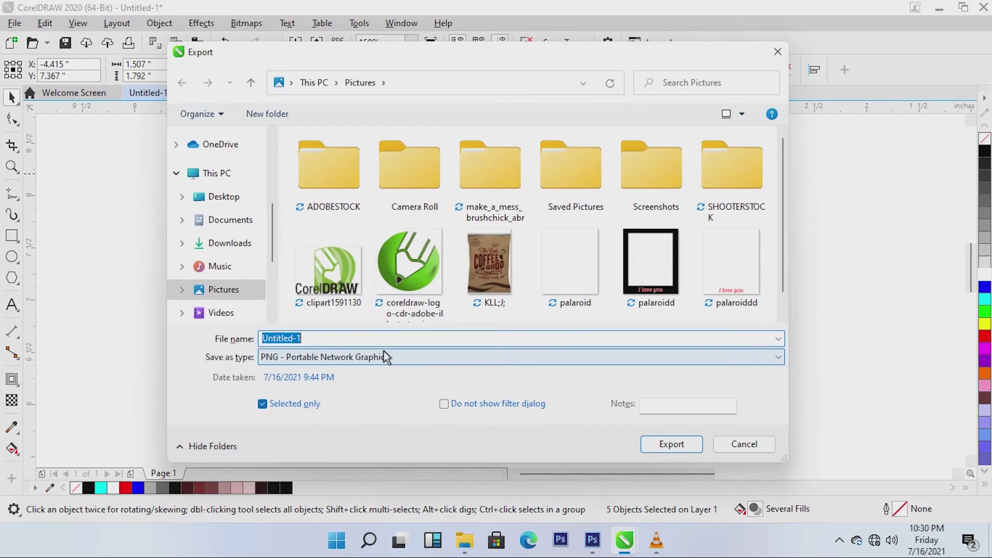
{"action": "left_click", "coordinate": [648, 277]}
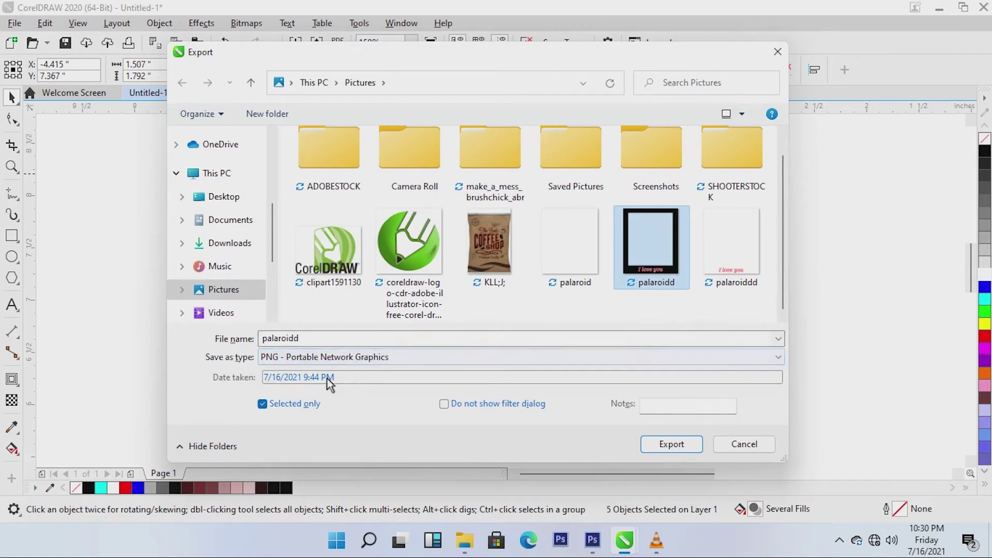
{"action": "left_click", "coordinate": [689, 450]}
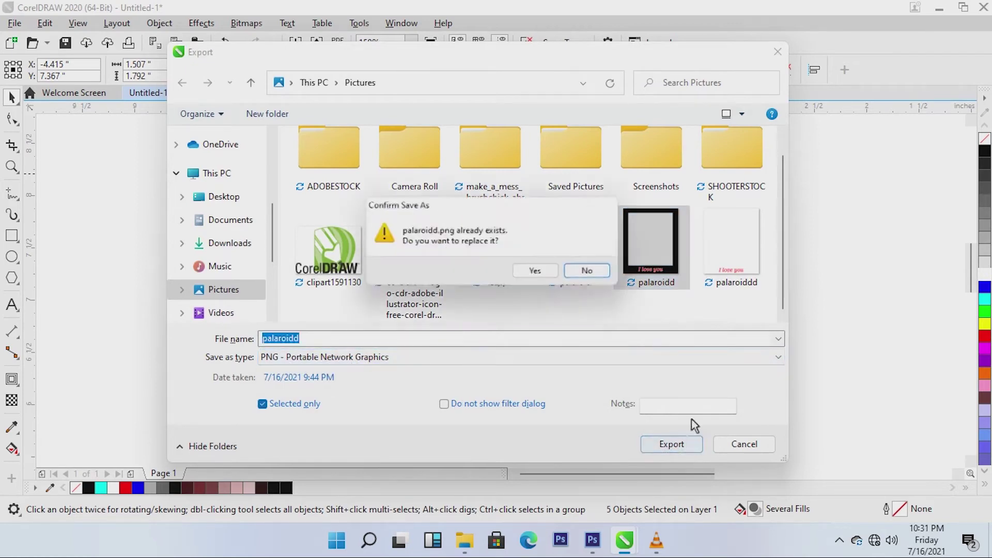
{"action": "left_click", "coordinate": [540, 273]}
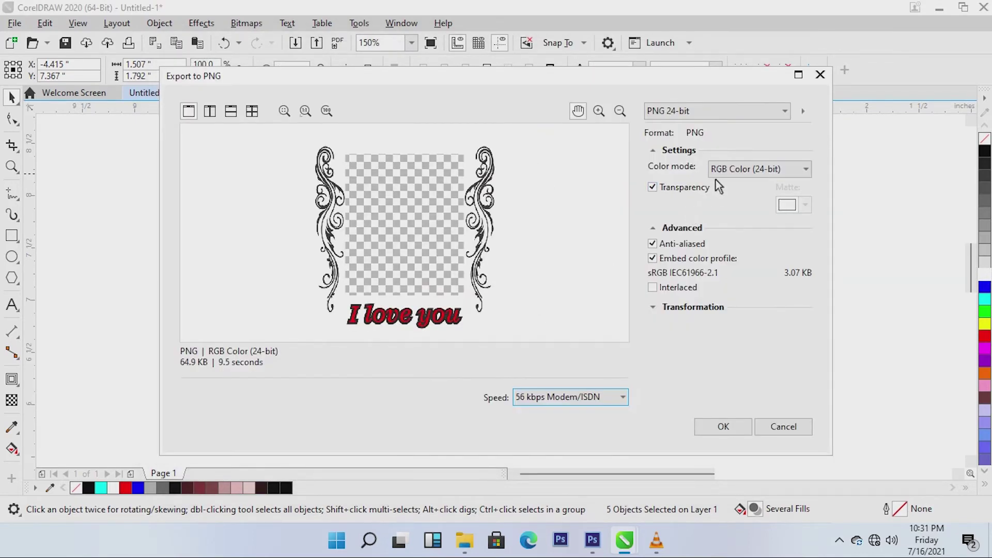
{"action": "left_click", "coordinate": [724, 428]}
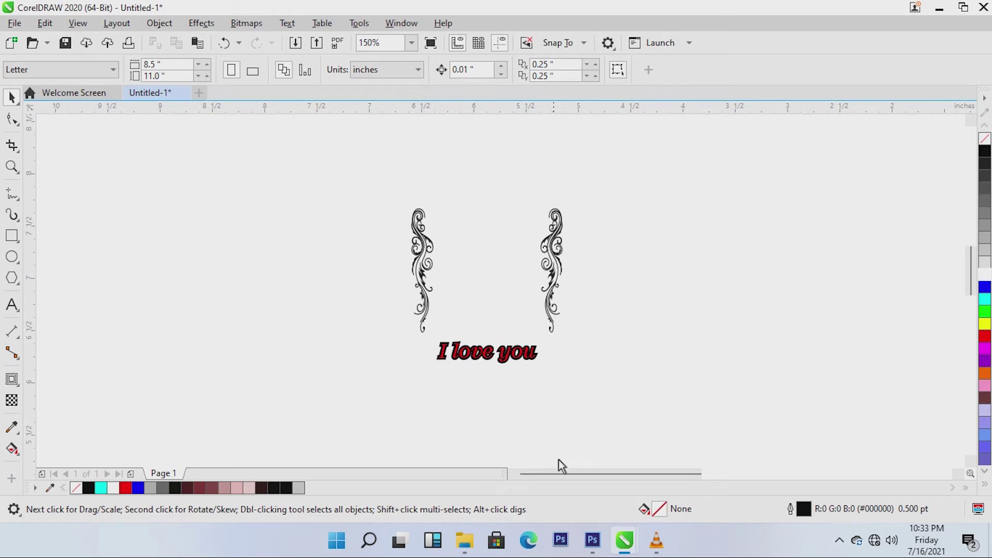
Step: Switch to Photoshop and open the smiling-positive-brunette-brown-eyed-lady photo from the Saved Pictures folder
{"action": "mouse_move", "coordinate": [592, 539]}
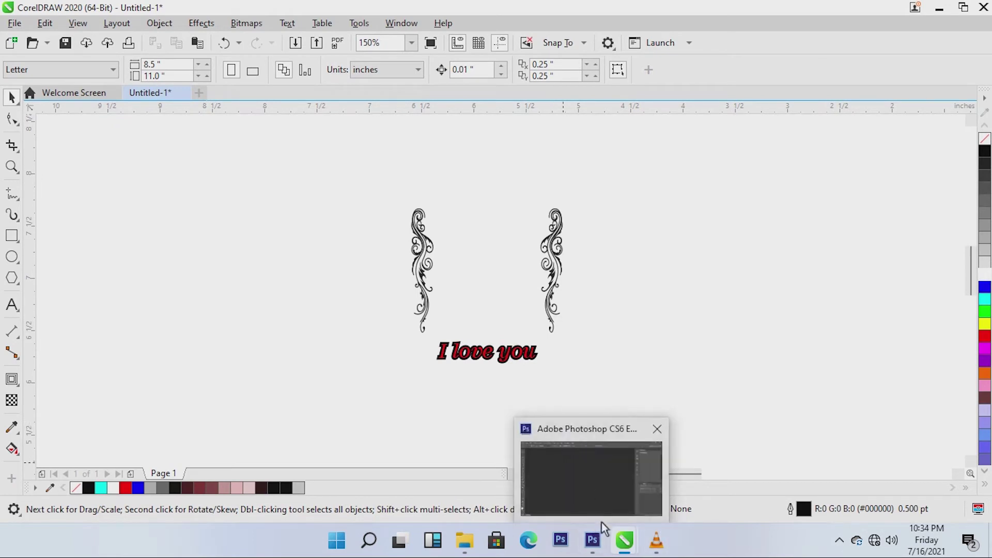
{"action": "left_click", "coordinate": [589, 499]}
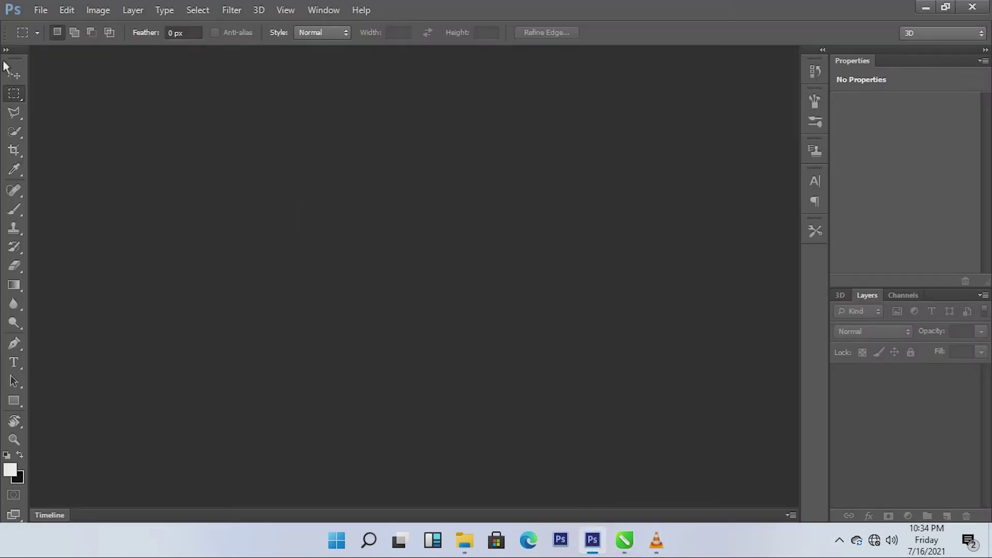
{"action": "key", "text": "ctrl+o"}
{"action": "double_click", "coordinate": [624, 170]}
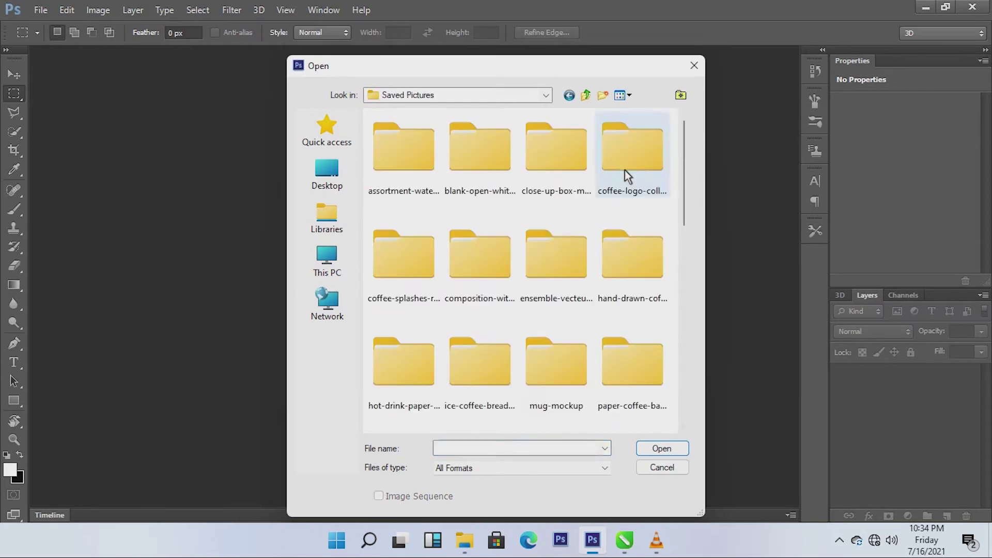
{"action": "left_click_drag", "start_coordinate": [689, 186], "coordinate": [687, 362]}
{"action": "left_click", "coordinate": [486, 255]}
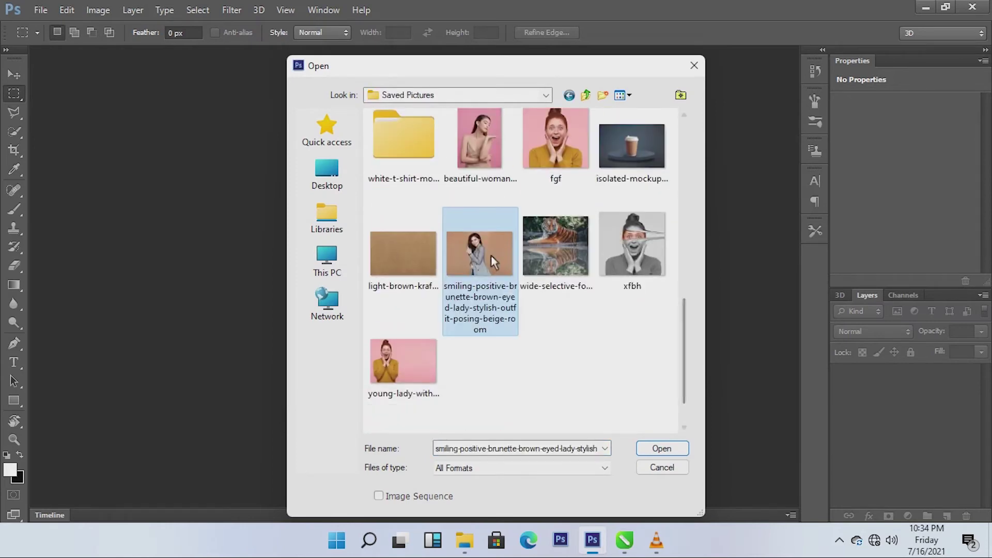
{"action": "left_click", "coordinate": [654, 449]}
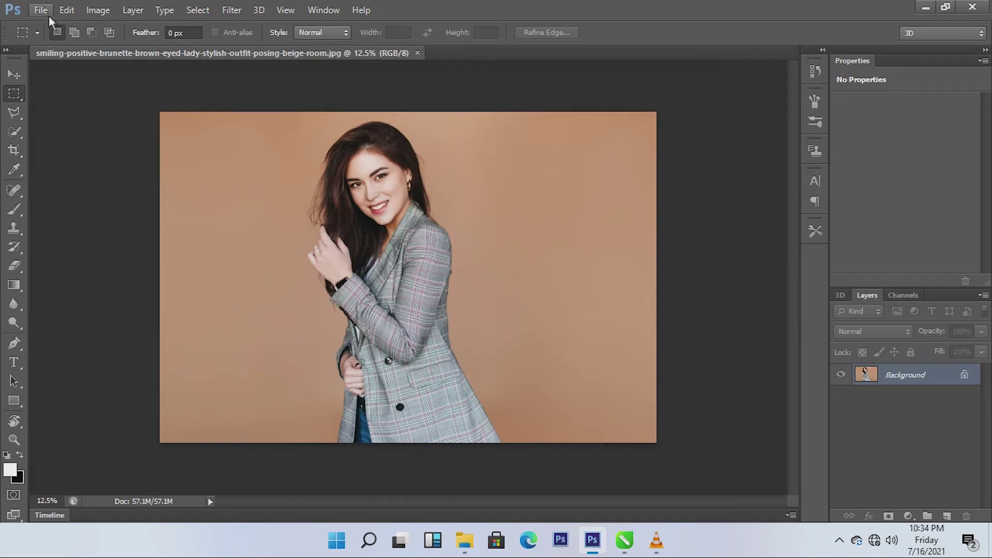
Step: Place the palaroidd image from the Pictures library into the photo document
{"action": "left_click", "coordinate": [41, 12]}
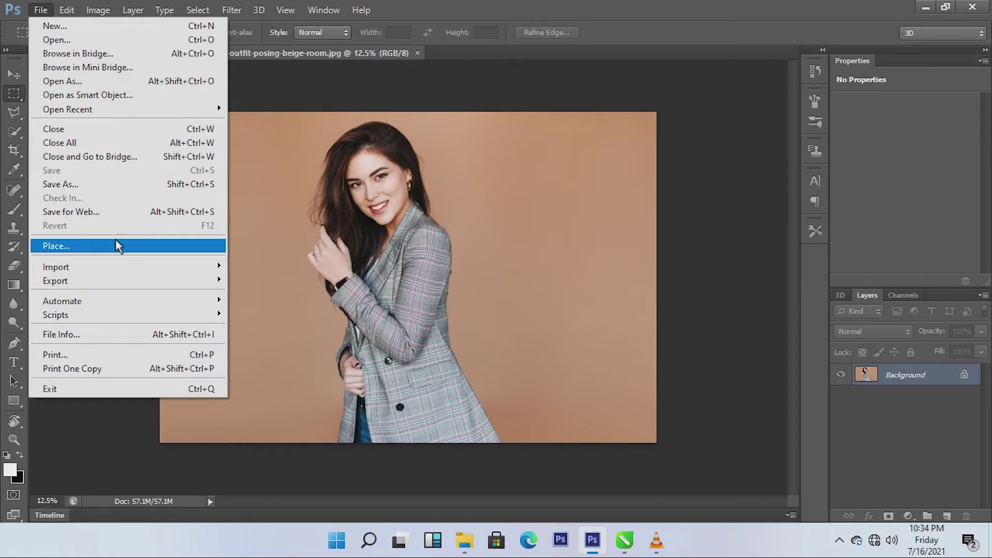
{"action": "left_click", "coordinate": [76, 246]}
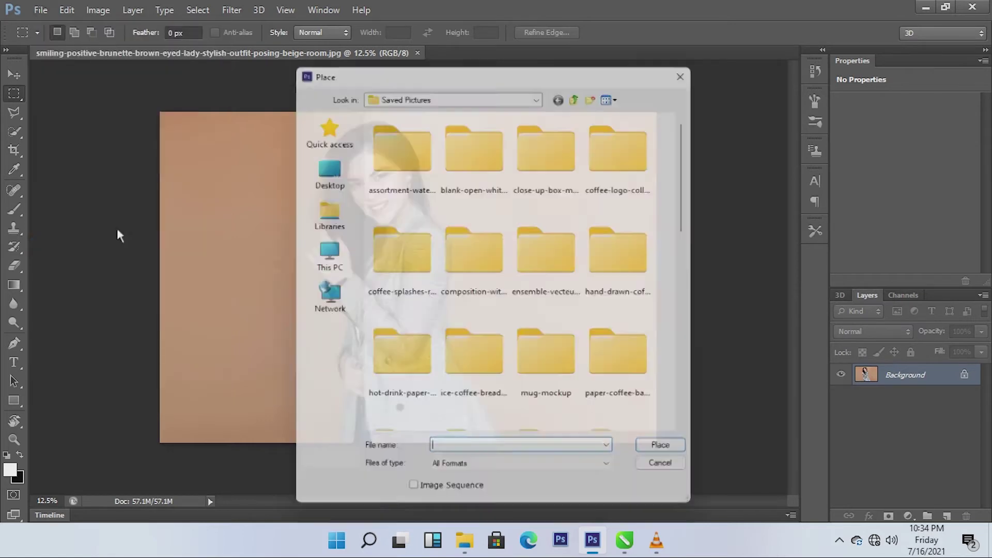
{"action": "scroll", "coordinate": [692, 234], "scroll_direction": "down", "scroll_amount": 1}
{"action": "left_click_drag", "start_coordinate": [691, 233], "coordinate": [655, 201]}
{"action": "left_click", "coordinate": [323, 206]}
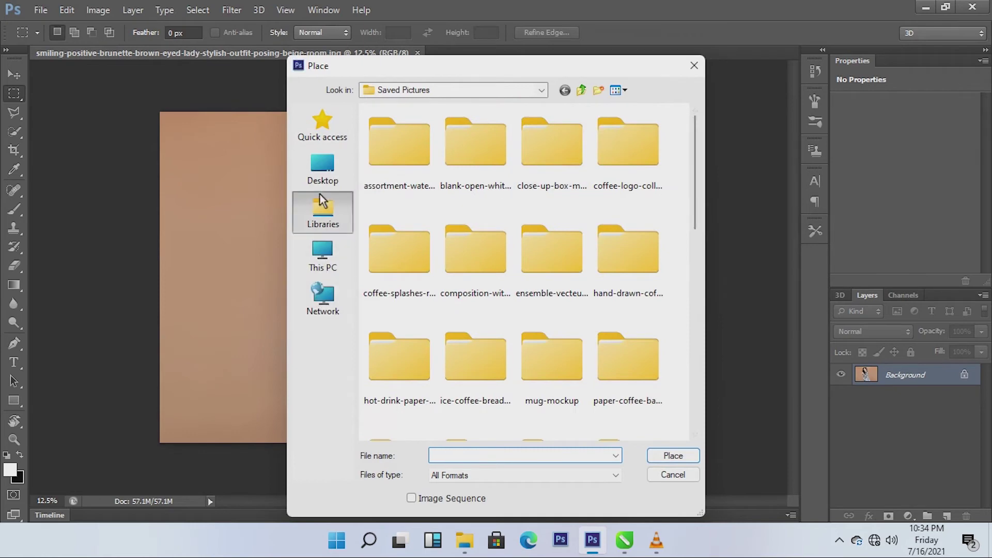
{"action": "double_click", "coordinate": [573, 163]}
{"action": "left_click_drag", "start_coordinate": [698, 223], "coordinate": [701, 348]}
{"action": "left_click", "coordinate": [569, 266]}
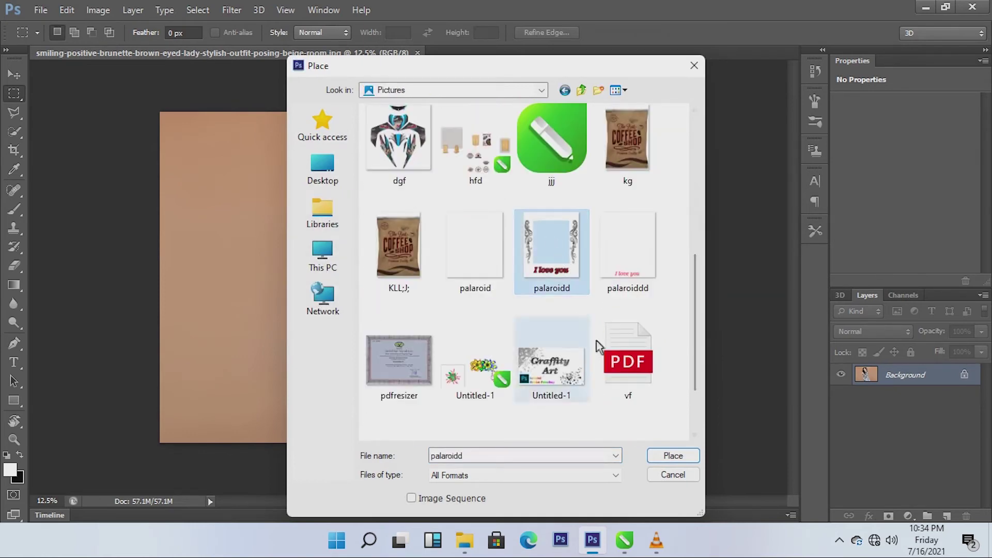
{"action": "left_click", "coordinate": [677, 457]}
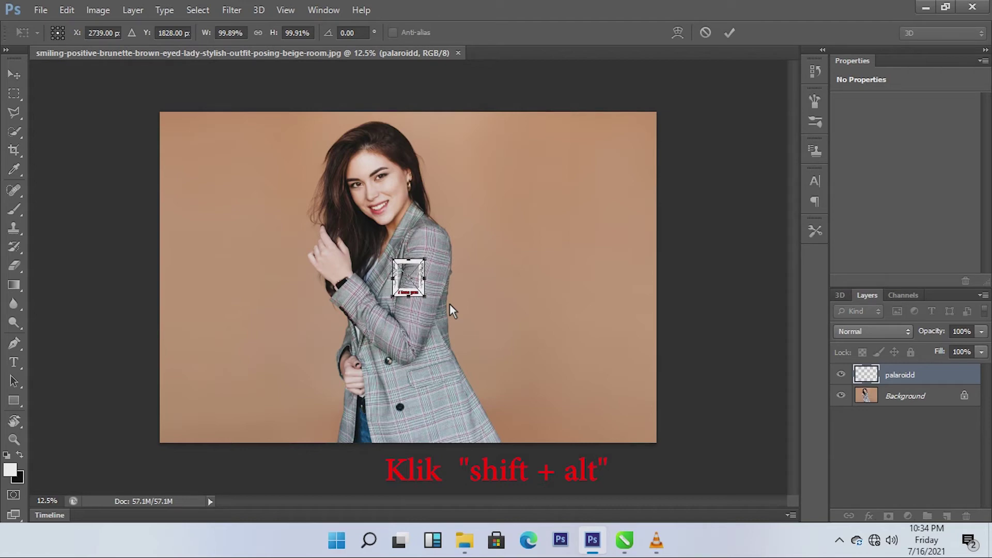
Step: Scale the placed frame proportionally to about 864% and position it so its opening surrounds the woman's head and upper body
{"action": "left_click_drag", "start_coordinate": [426, 299], "coordinate": [538, 425]}
{"action": "left_click_drag", "start_coordinate": [478, 392], "coordinate": [450, 368]}
{"action": "left_click_drag", "start_coordinate": [498, 405], "coordinate": [517, 420]}
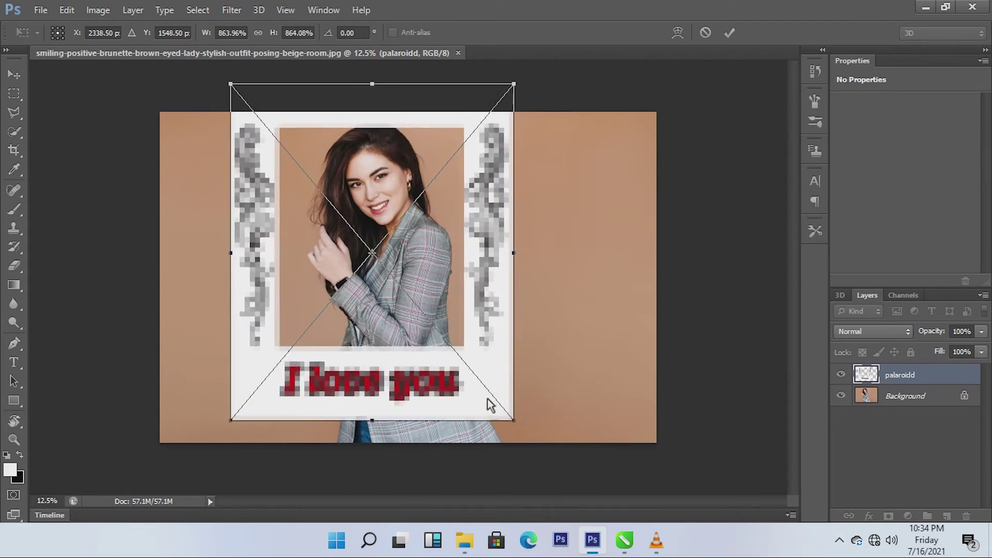
{"action": "left_click_drag", "start_coordinate": [468, 384], "coordinate": [476, 382]}
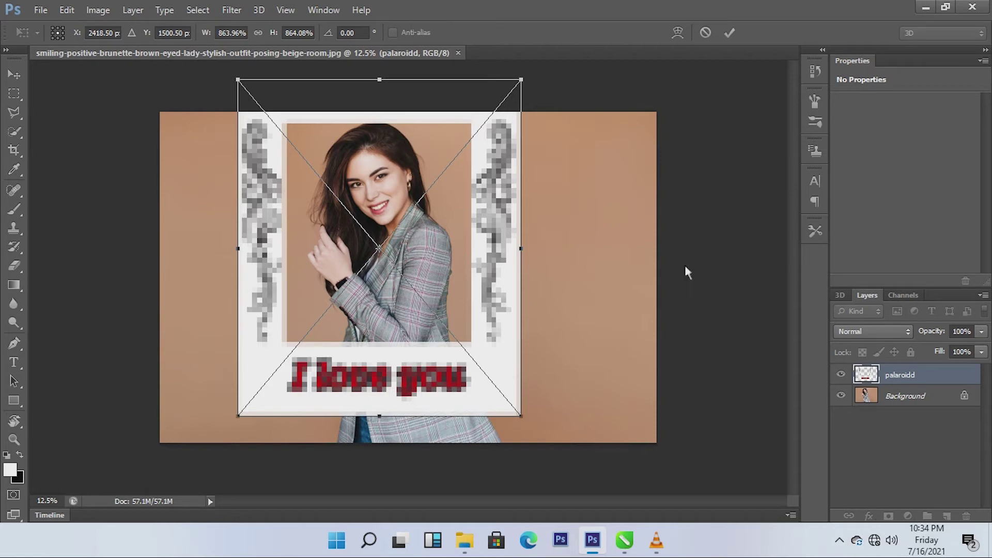
{"action": "left_click", "coordinate": [730, 33]}
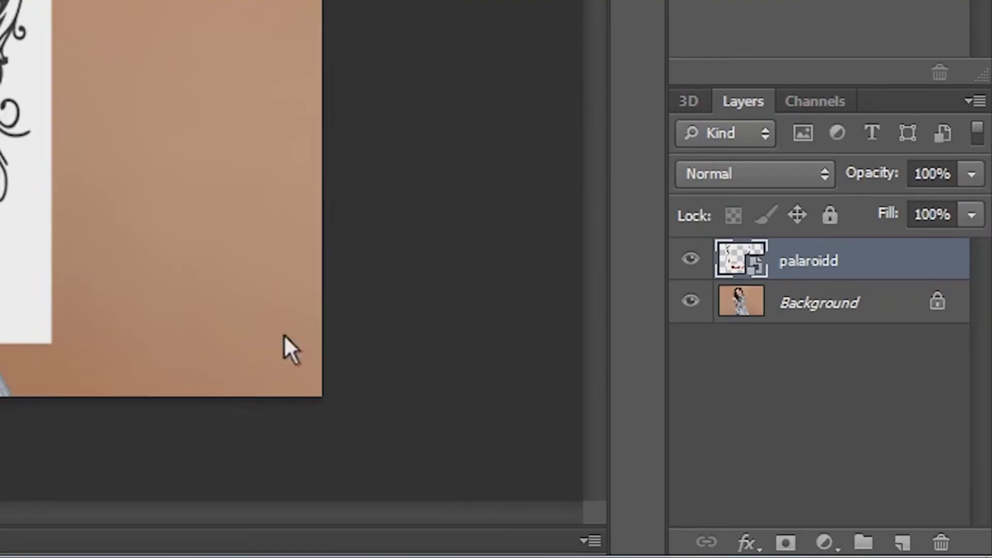
Step: Select the entire canvas on the Background layer with a rectangular marquee
{"action": "left_click", "coordinate": [821, 300]}
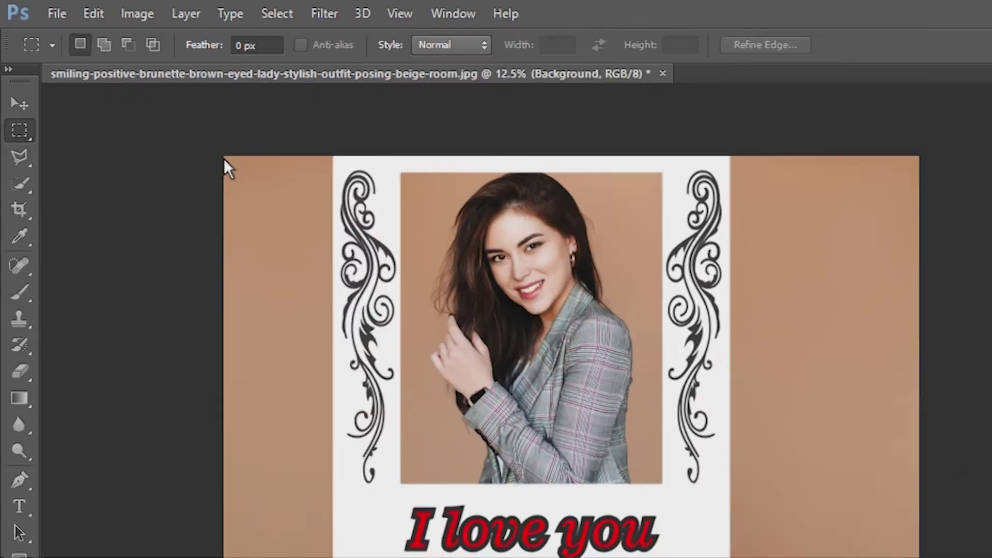
{"action": "left_click_drag", "start_coordinate": [322, 230], "coordinate": [657, 445]}
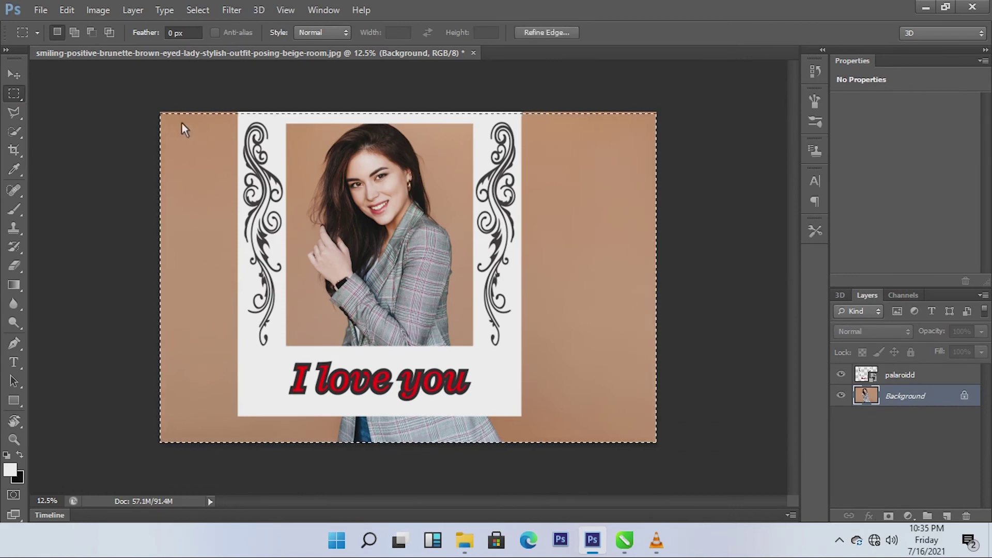
{"action": "mouse_move", "coordinate": [160, 113]}
{"action": "left_mouse_down"}
{"action": "mouse_move", "coordinate": [519, 338]}
{"action": "mouse_move", "coordinate": [638, 459]}
{"action": "mouse_move", "coordinate": [659, 451]}
{"action": "left_mouse_up"}
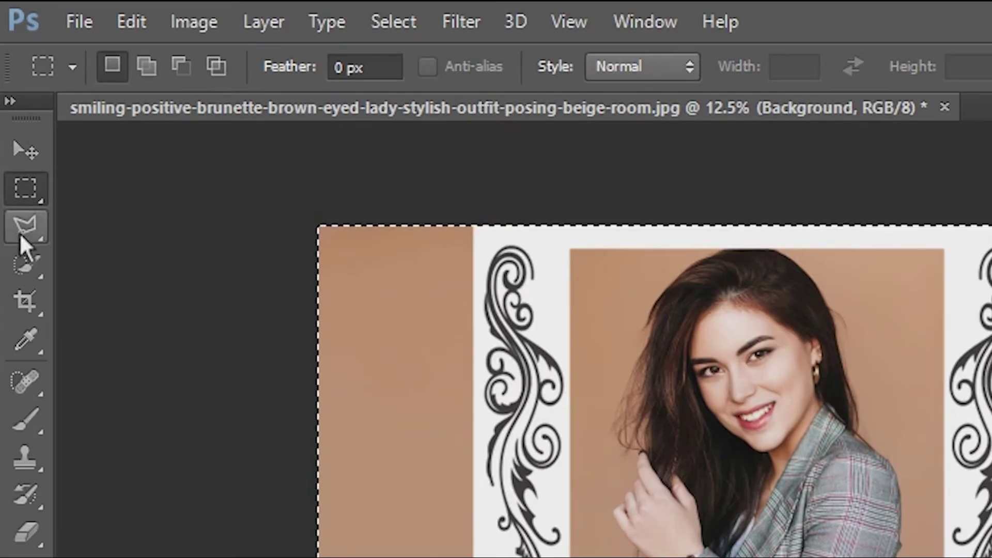
Step: Subtract the frame's rectangular area from the selection by tracing its four outer corners with the Polygonal Lasso tool
{"action": "left_click", "coordinate": [19, 232]}
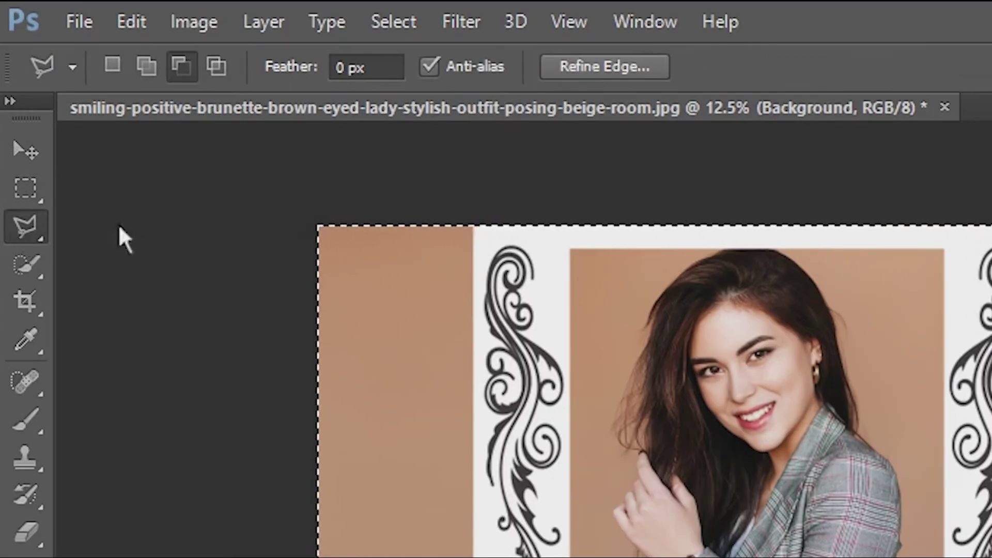
{"action": "right_click", "coordinate": [29, 219]}
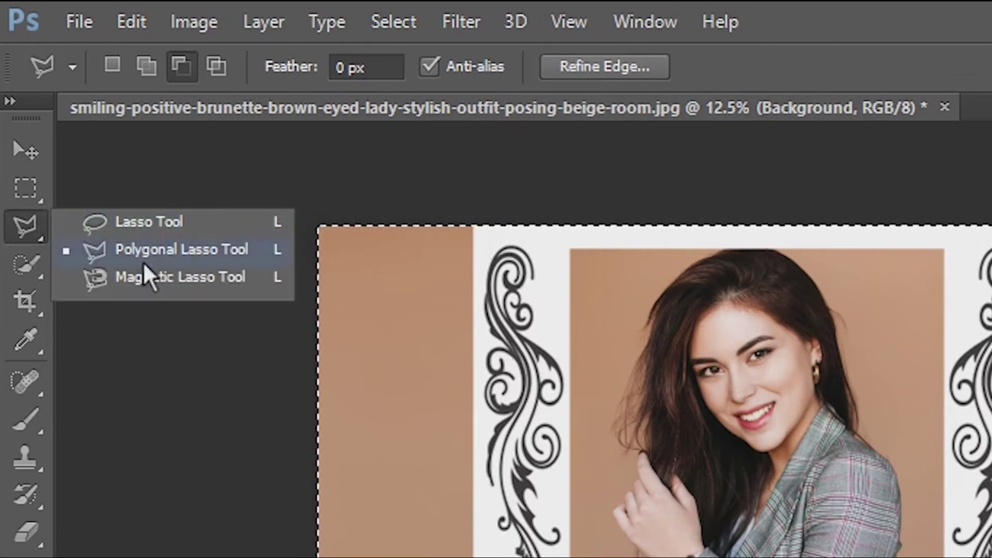
{"action": "left_click", "coordinate": [156, 251]}
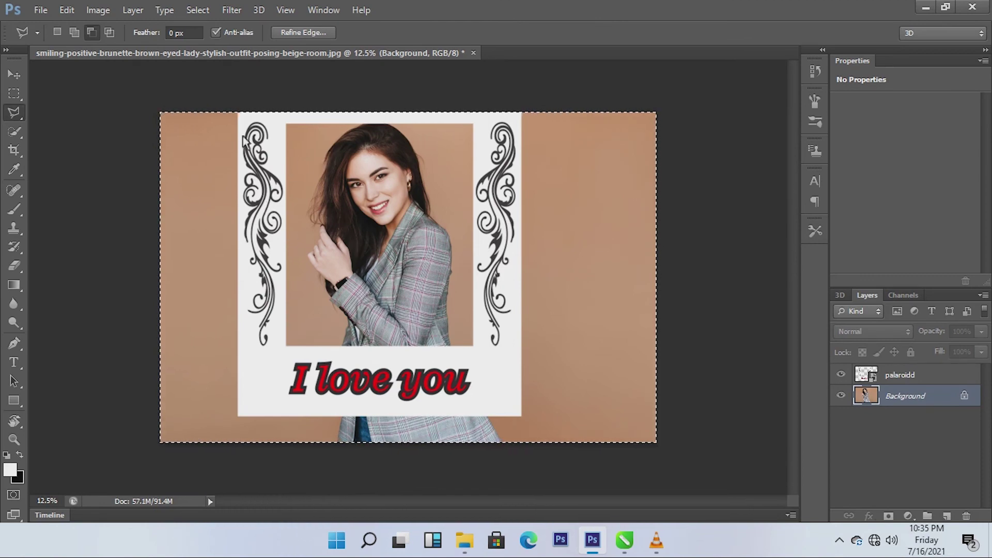
{"action": "left_click", "coordinate": [238, 113]}
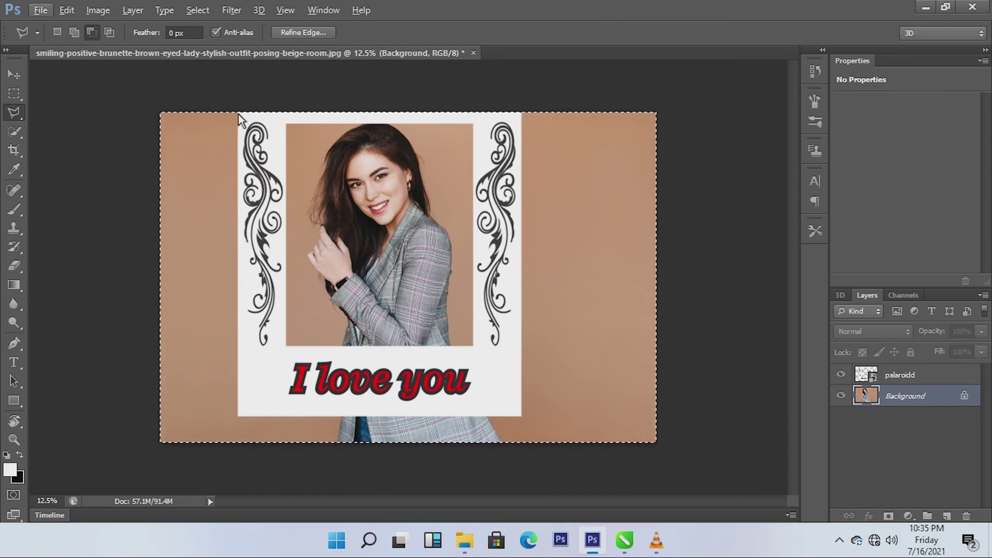
{"action": "left_click", "coordinate": [239, 414]}
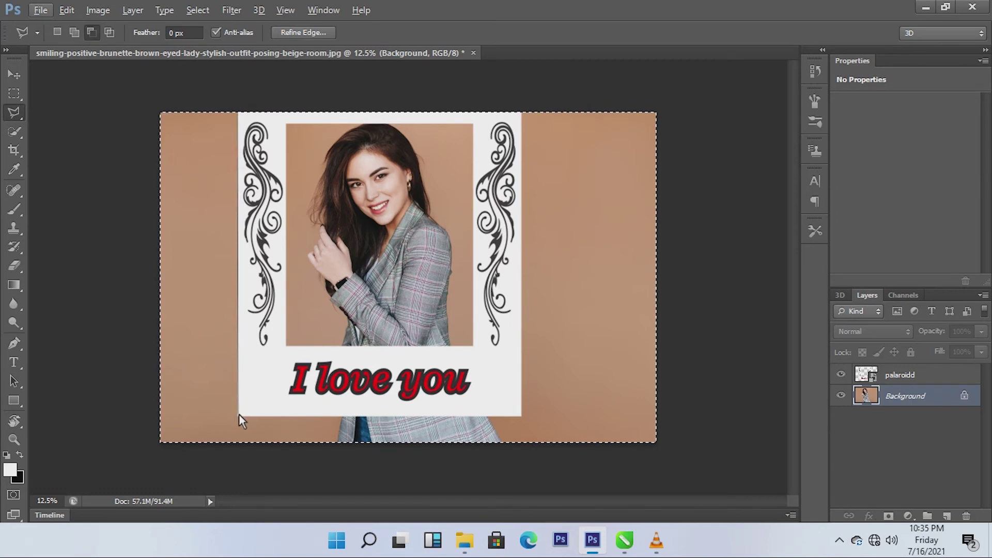
{"action": "left_click", "coordinate": [522, 416]}
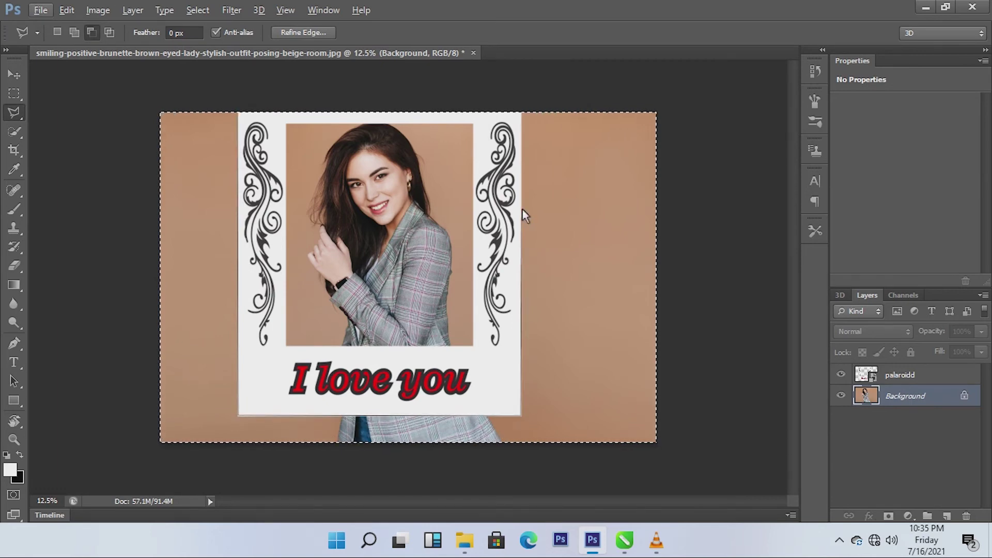
{"action": "left_click", "coordinate": [523, 112]}
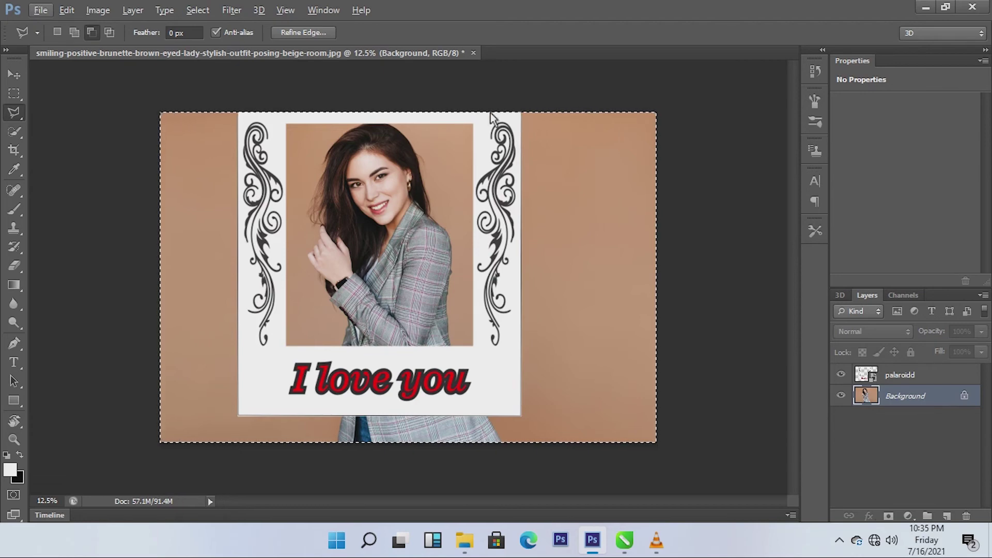
{"action": "left_click", "coordinate": [239, 113]}
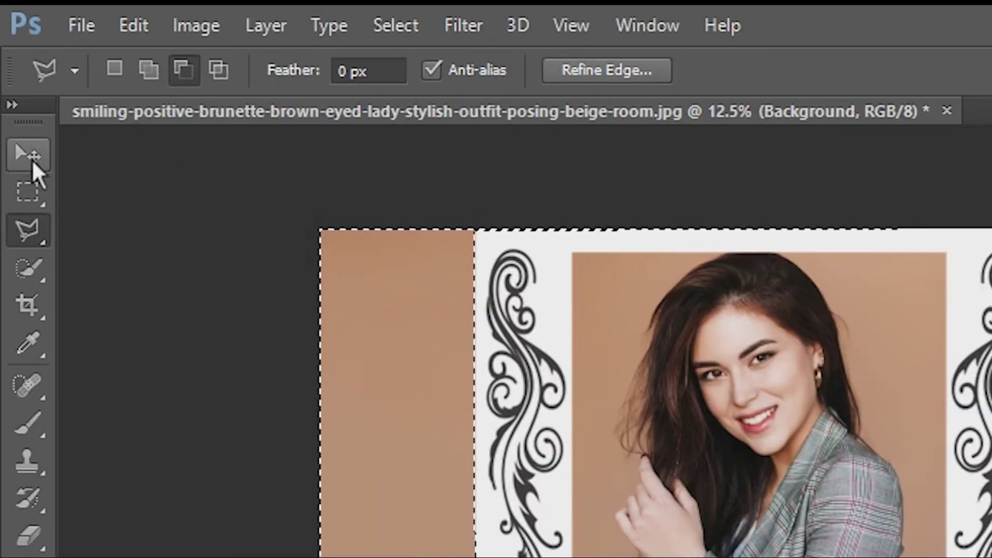
Step: Apply a Black & White adjustment with the Default preset to the selected area outside the frame, then clear the selection
{"action": "left_click", "coordinate": [32, 159]}
{"action": "left_click", "coordinate": [196, 23]}
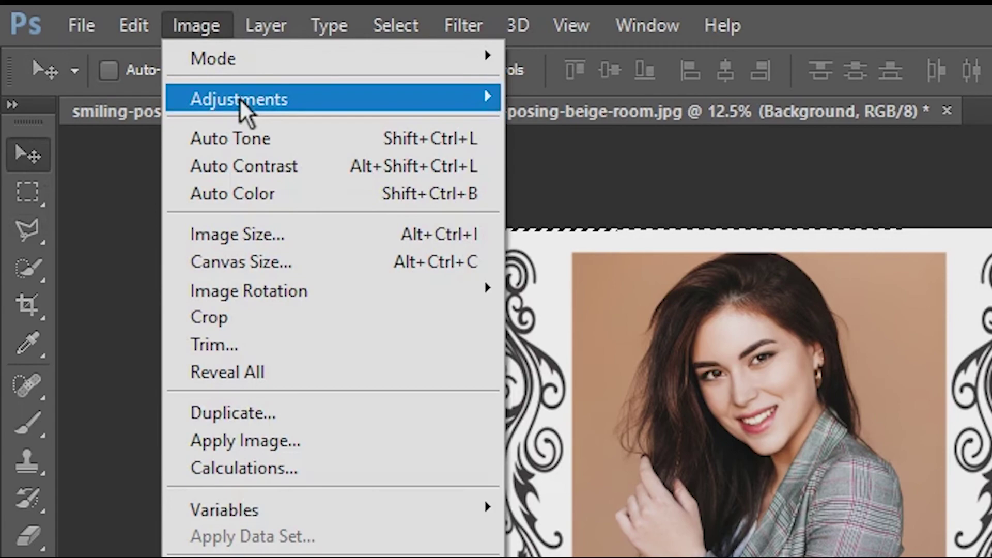
{"action": "mouse_move", "coordinate": [240, 97]}
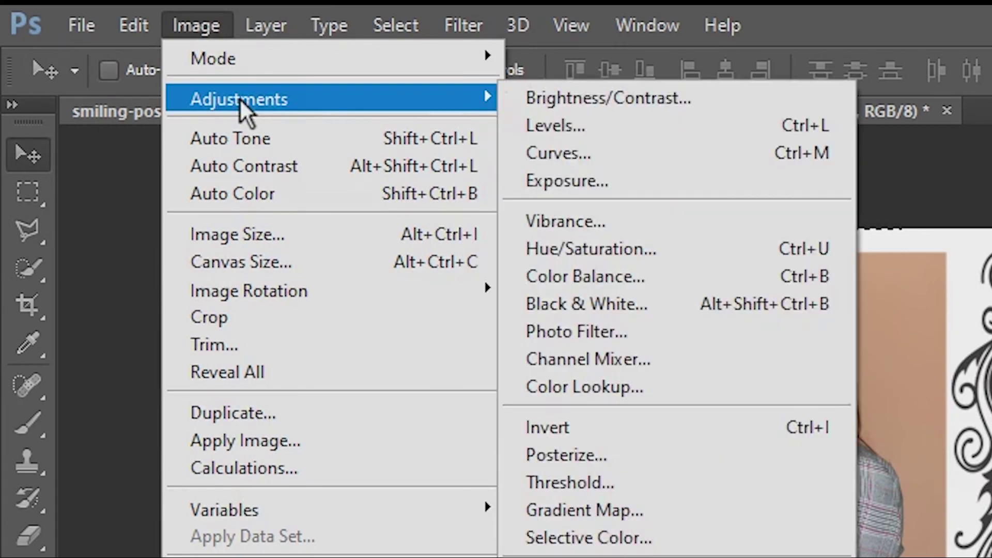
{"action": "left_click", "coordinate": [624, 305]}
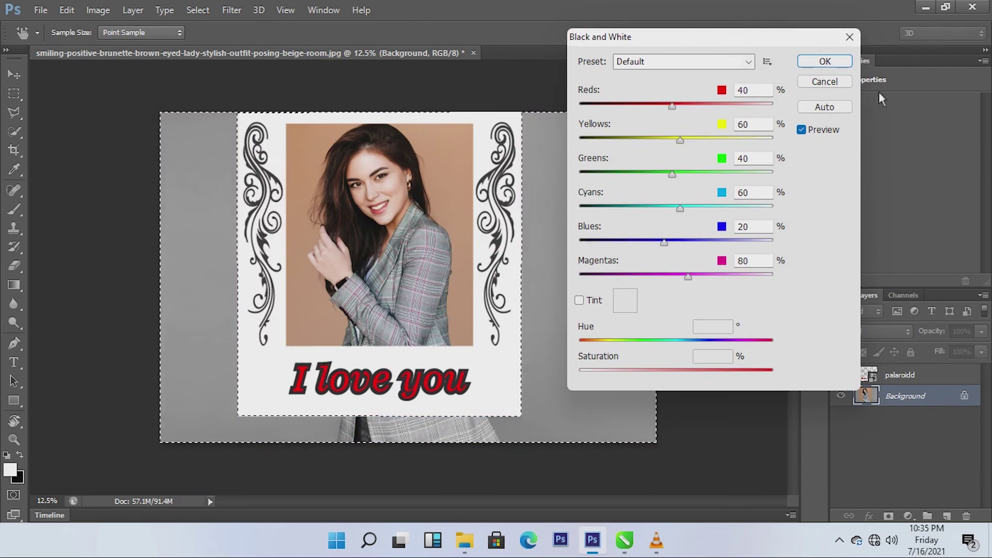
{"action": "left_click", "coordinate": [824, 61]}
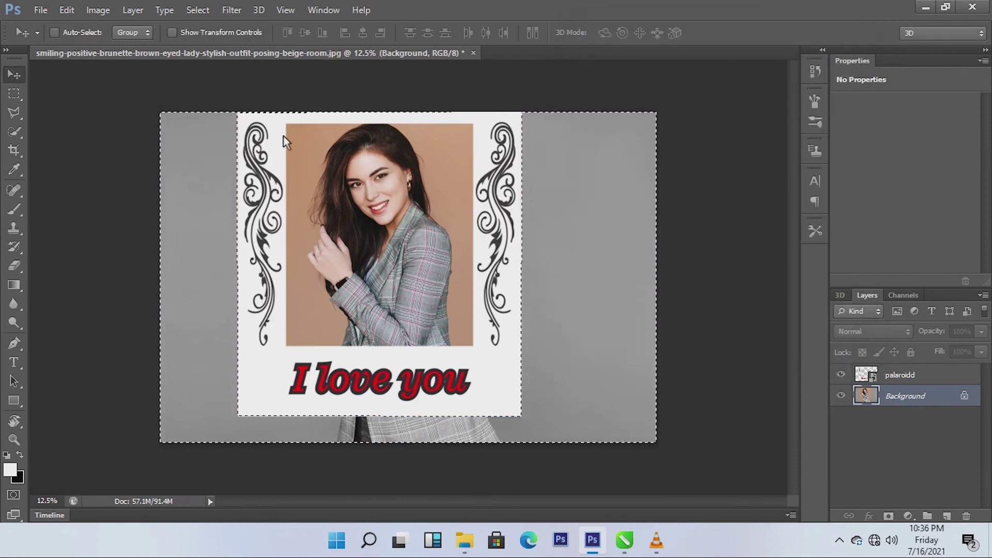
{"action": "left_click", "coordinate": [14, 96]}
{"action": "left_click", "coordinate": [346, 191]}
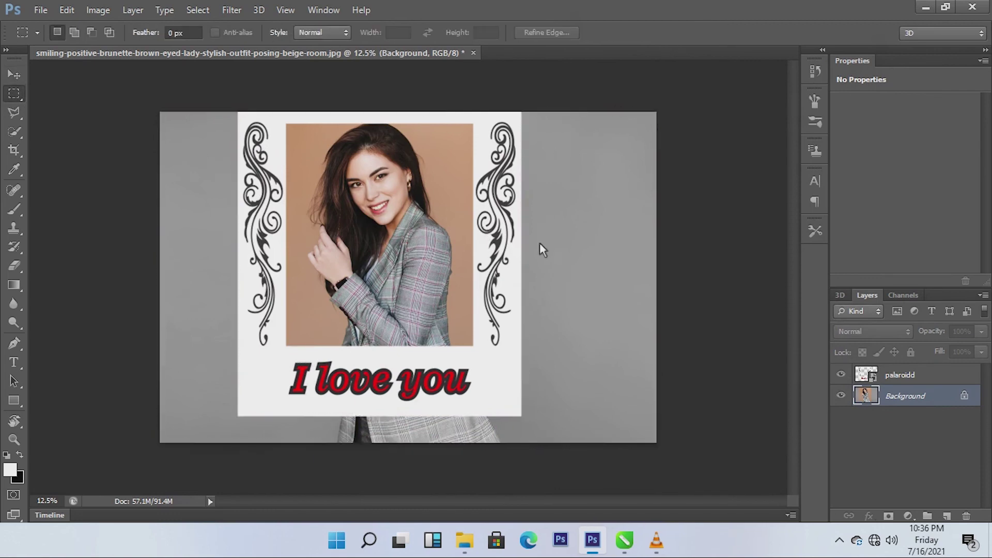